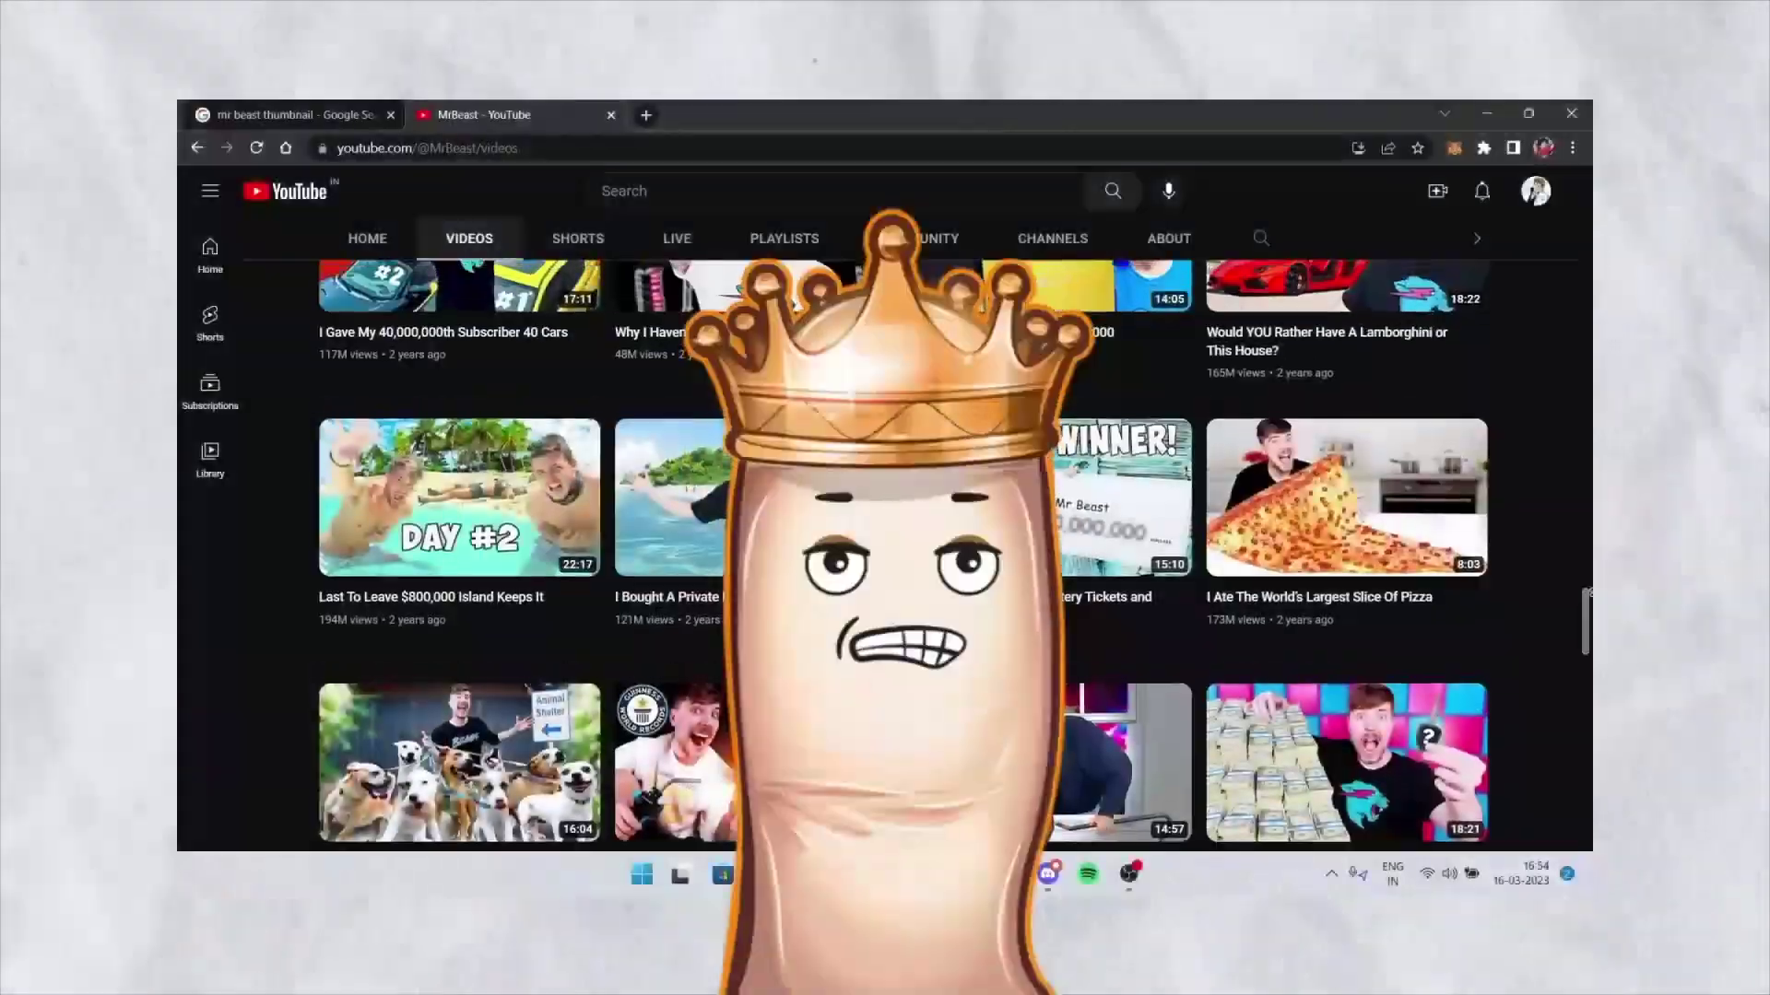
Scroll through the channel's older uploads to the soldier-and-tank reference thumbnail.
scroll(1766, 604, "up", 4)
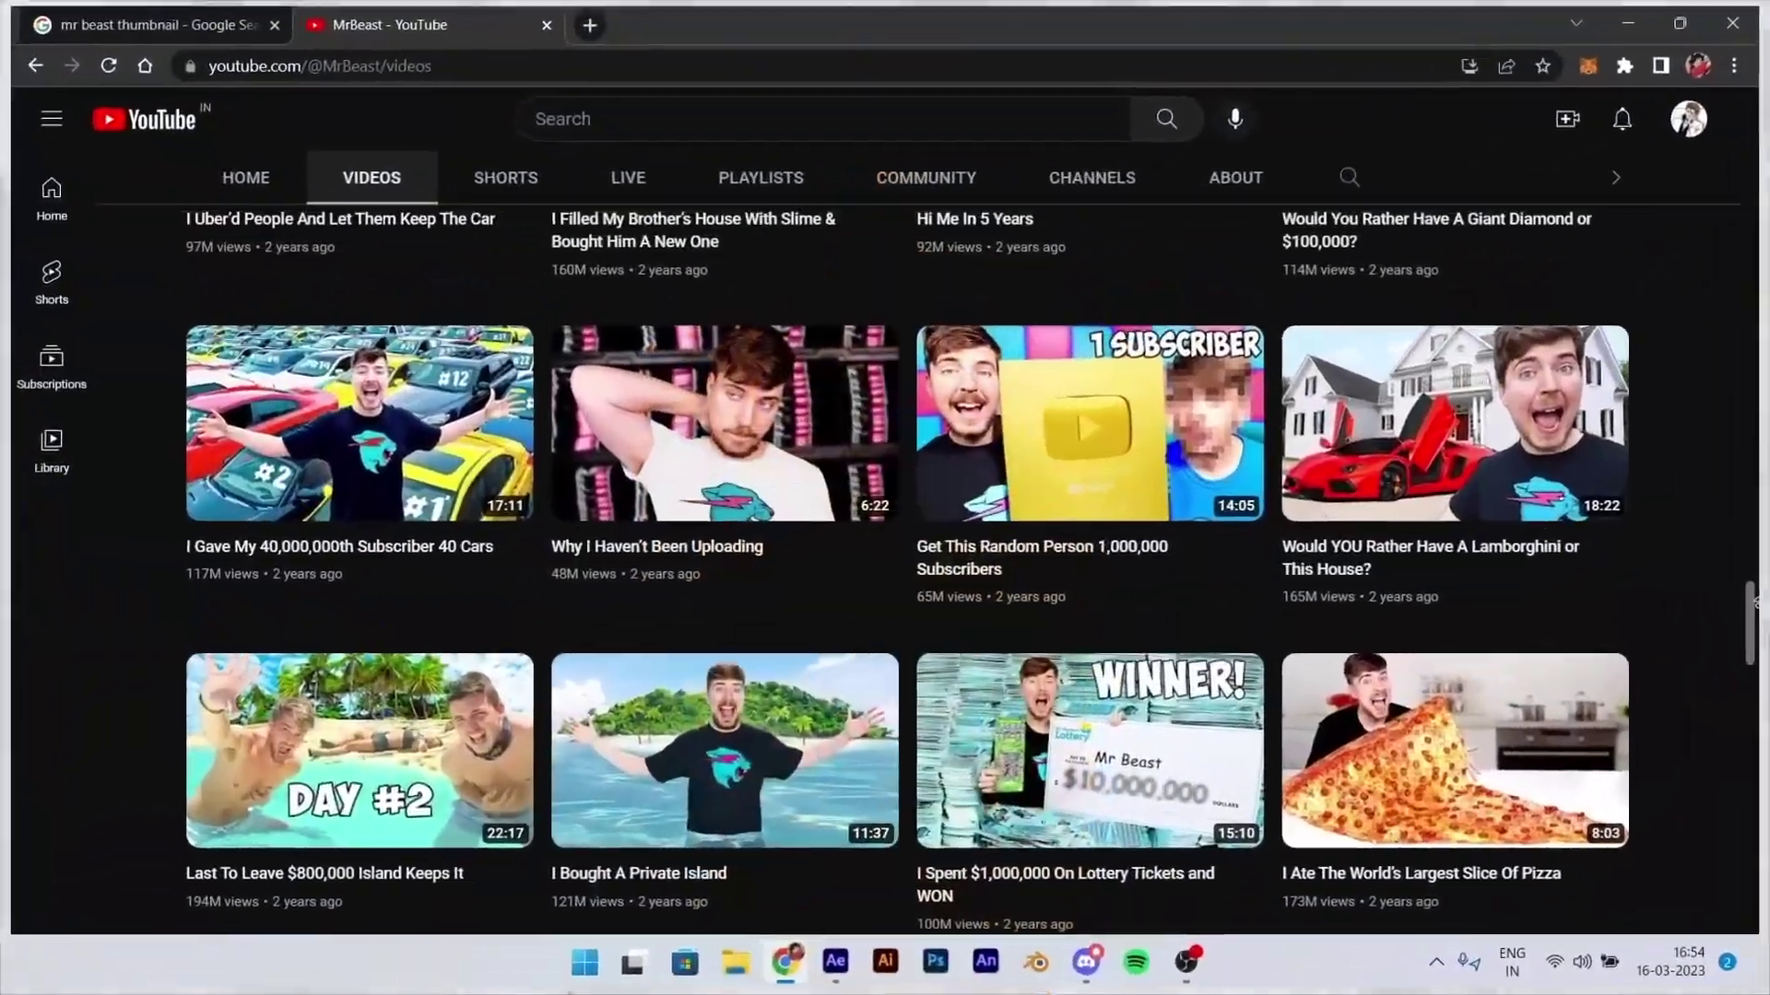
scroll(1765, 604, "up", 10)
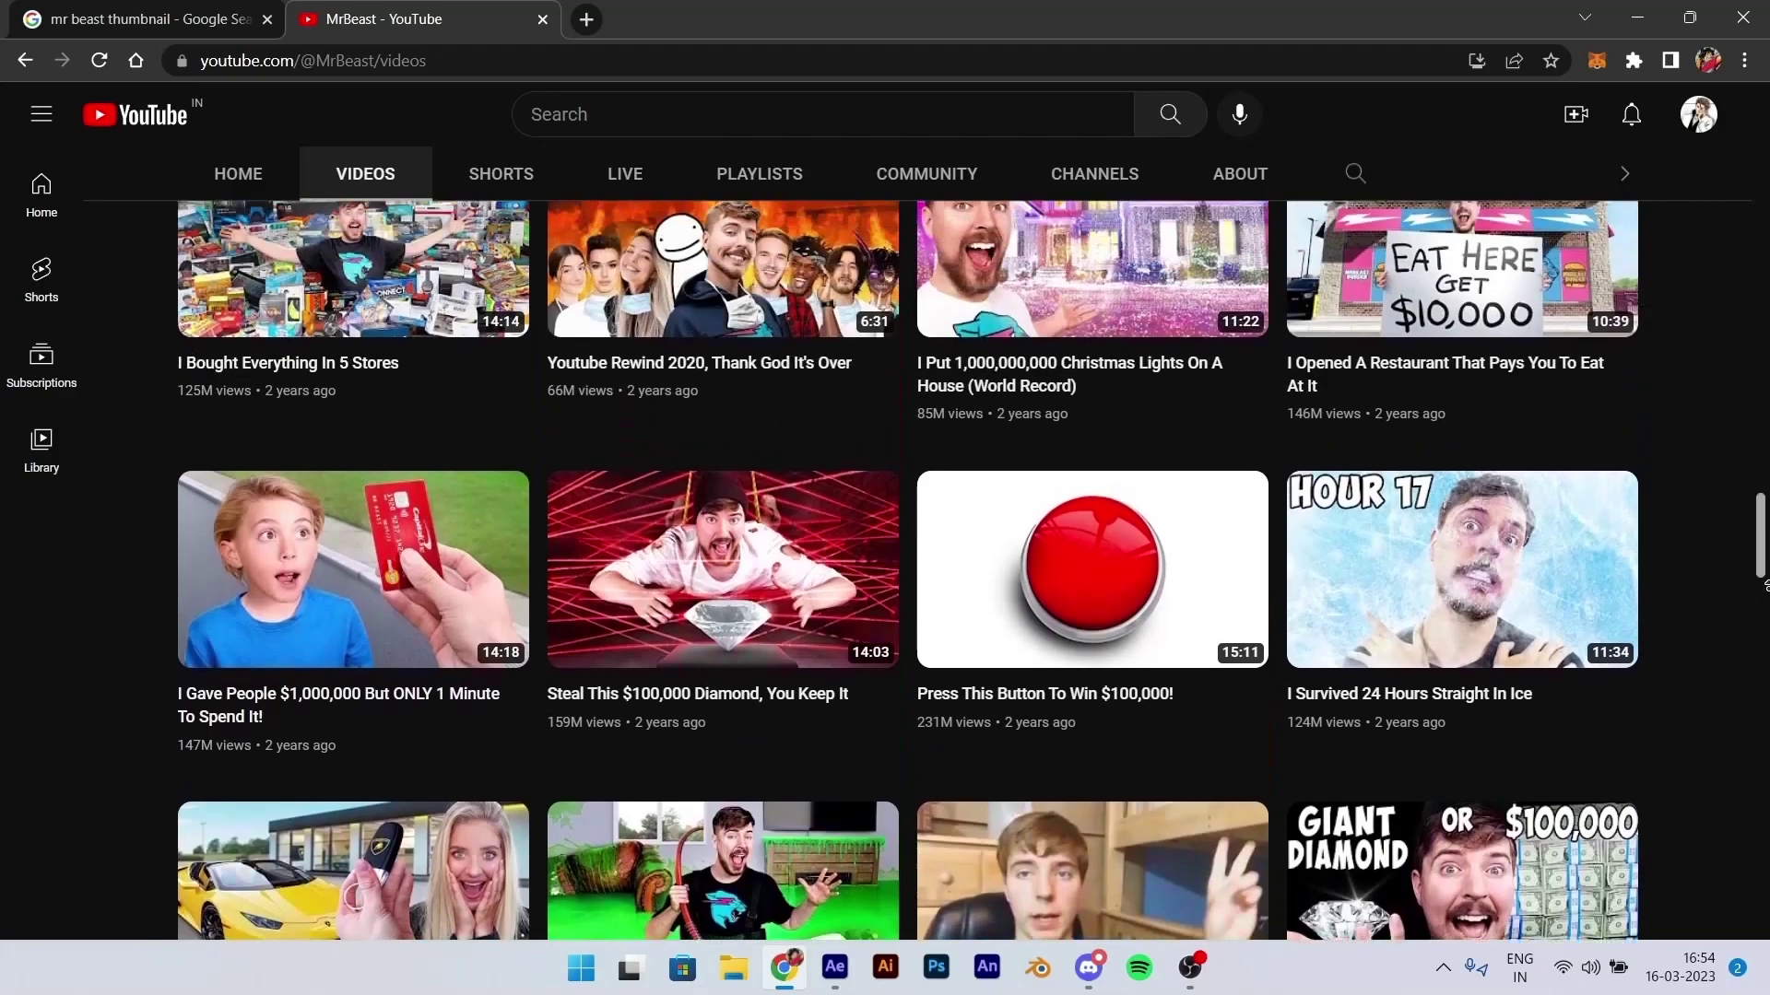
scroll(1765, 585, "up", 5)
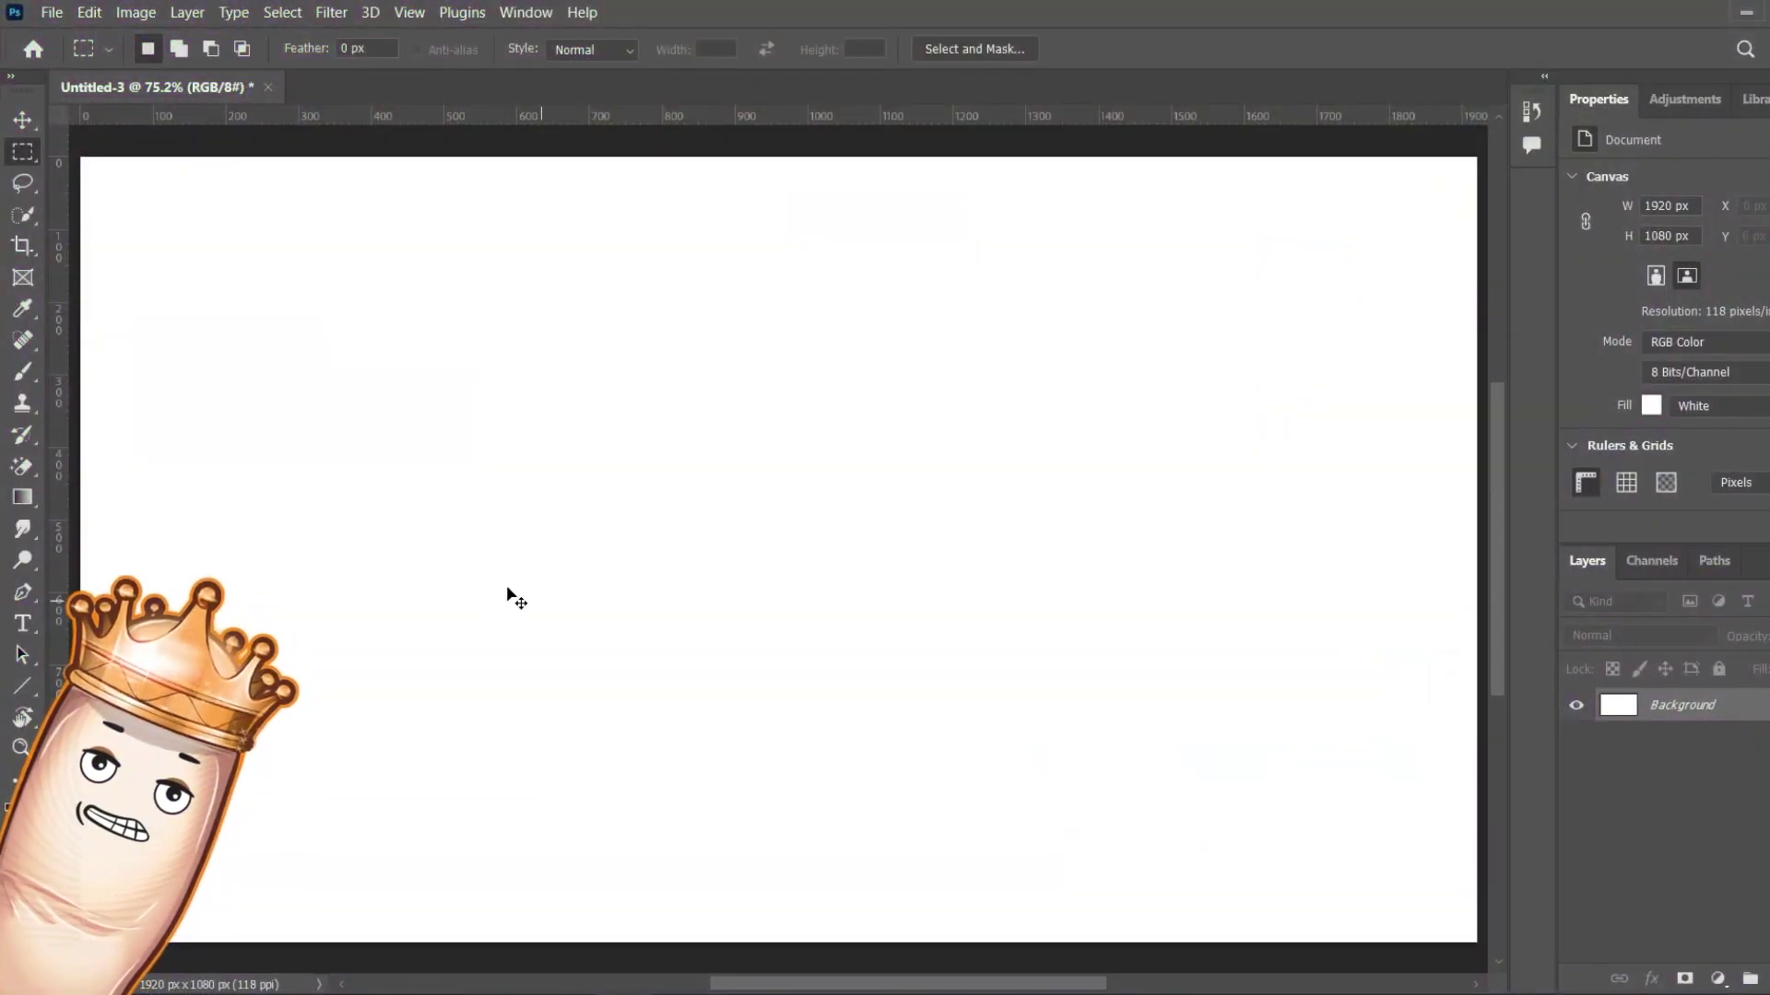
Place the reference thumbnail as a layer in the 1920×1080 document and hide it.
left_click(30, 118)
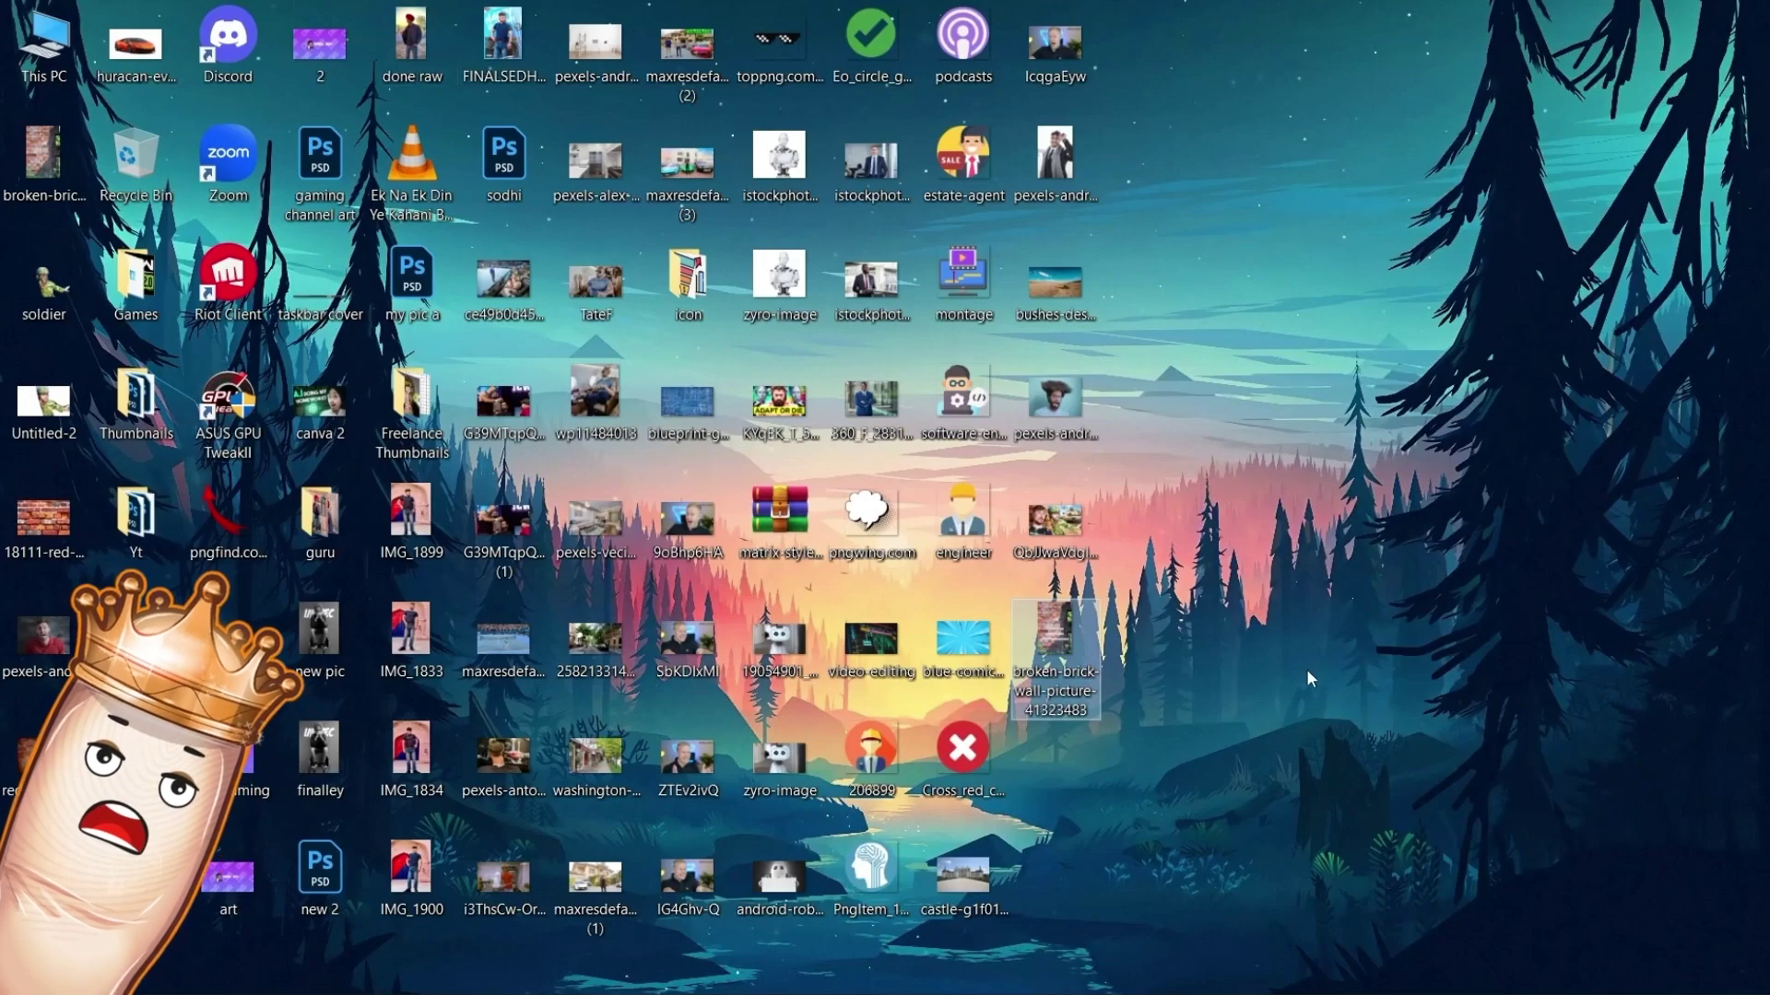
left_click(1065, 525)
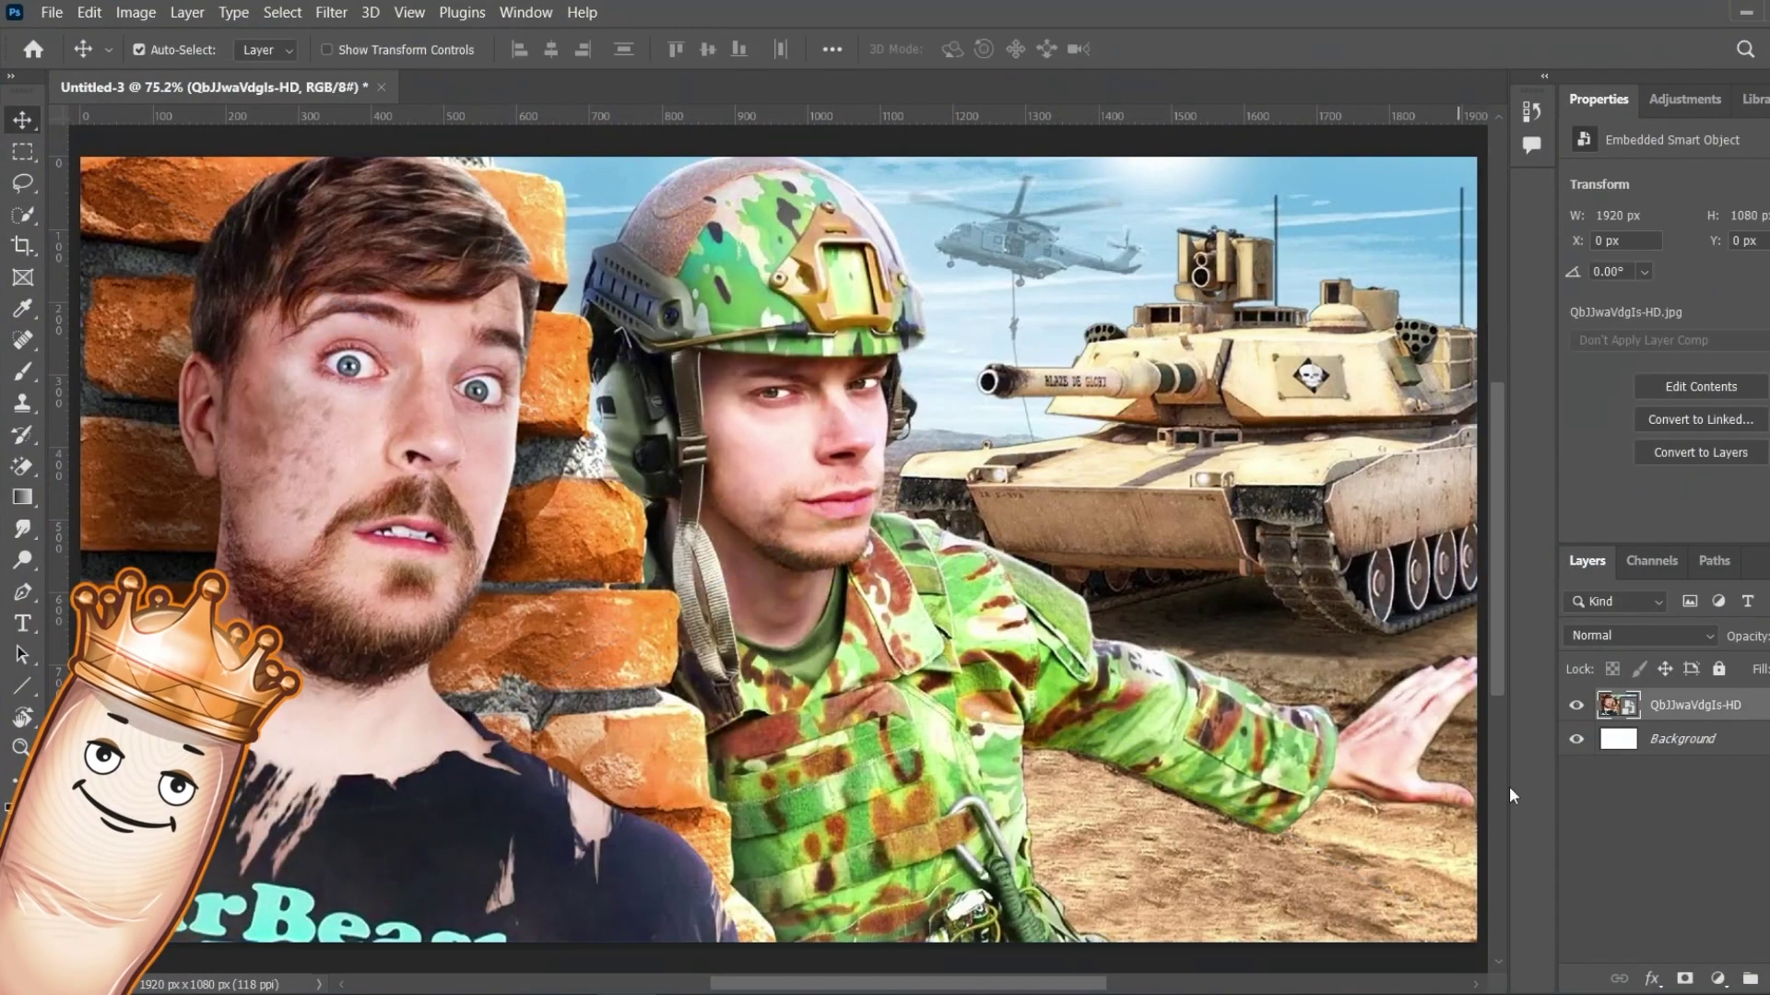
left_click(1576, 706)
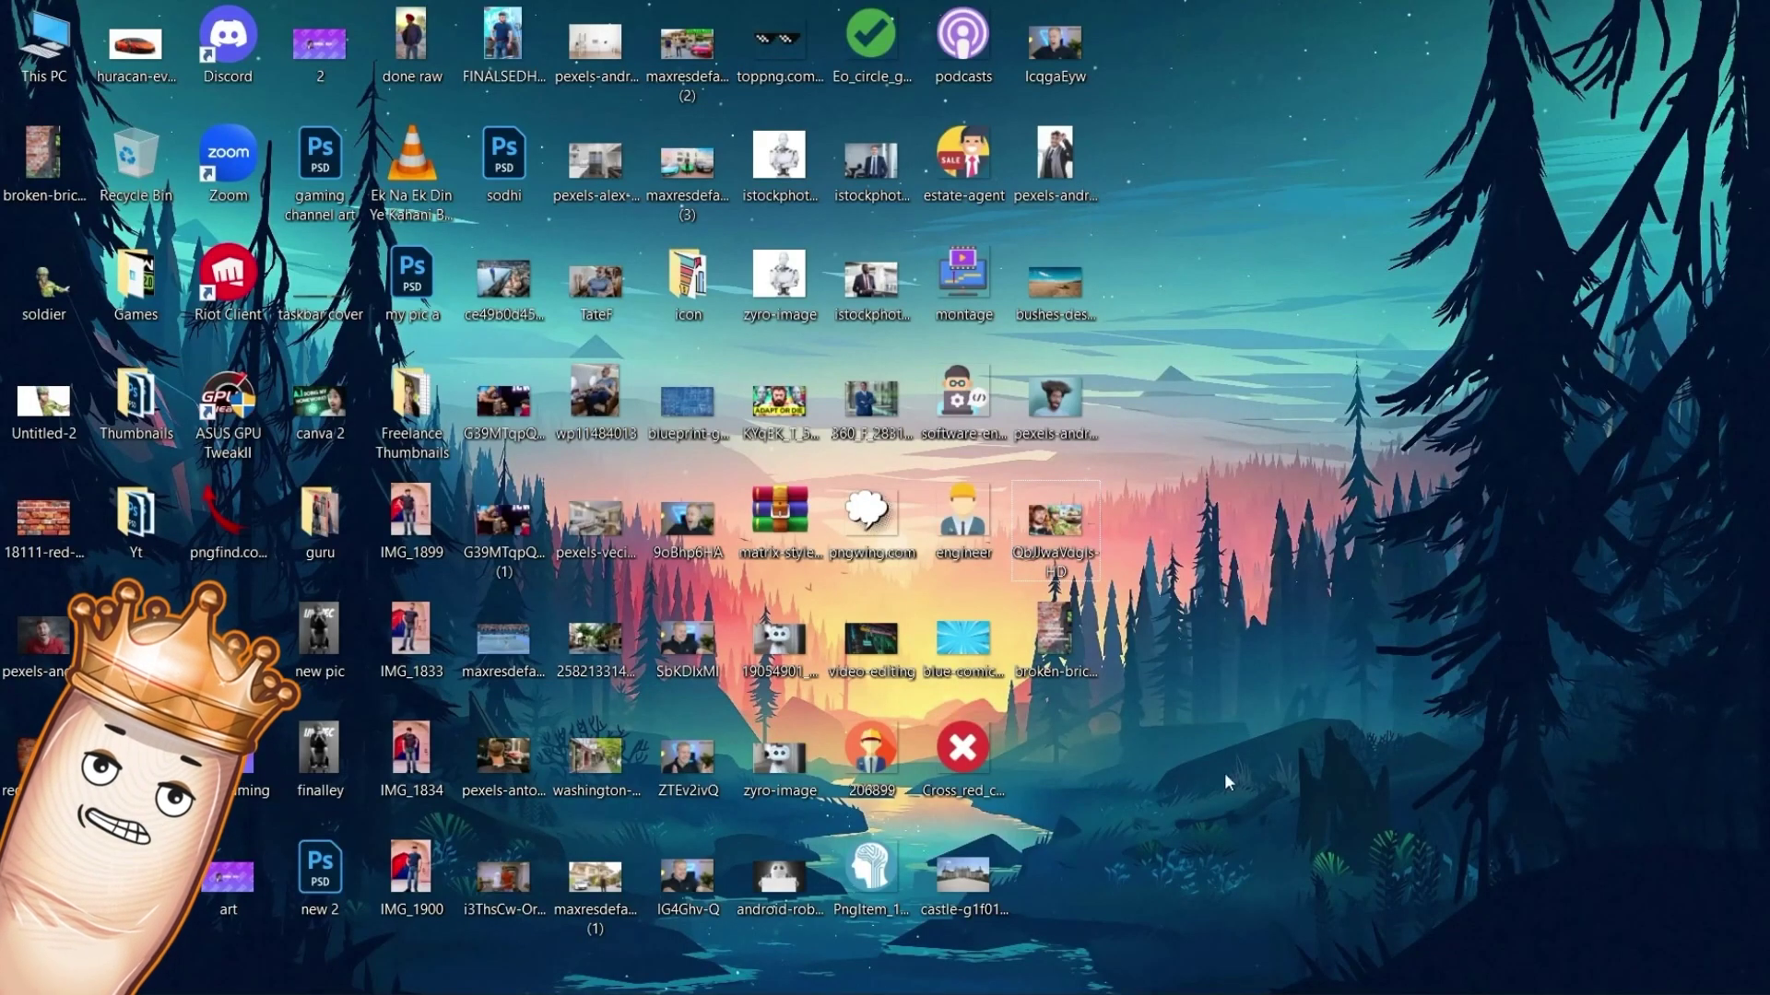
Place the brick wall photo, enlarged and shifted so its watermark falls below the canvas.
left_click(1056, 636)
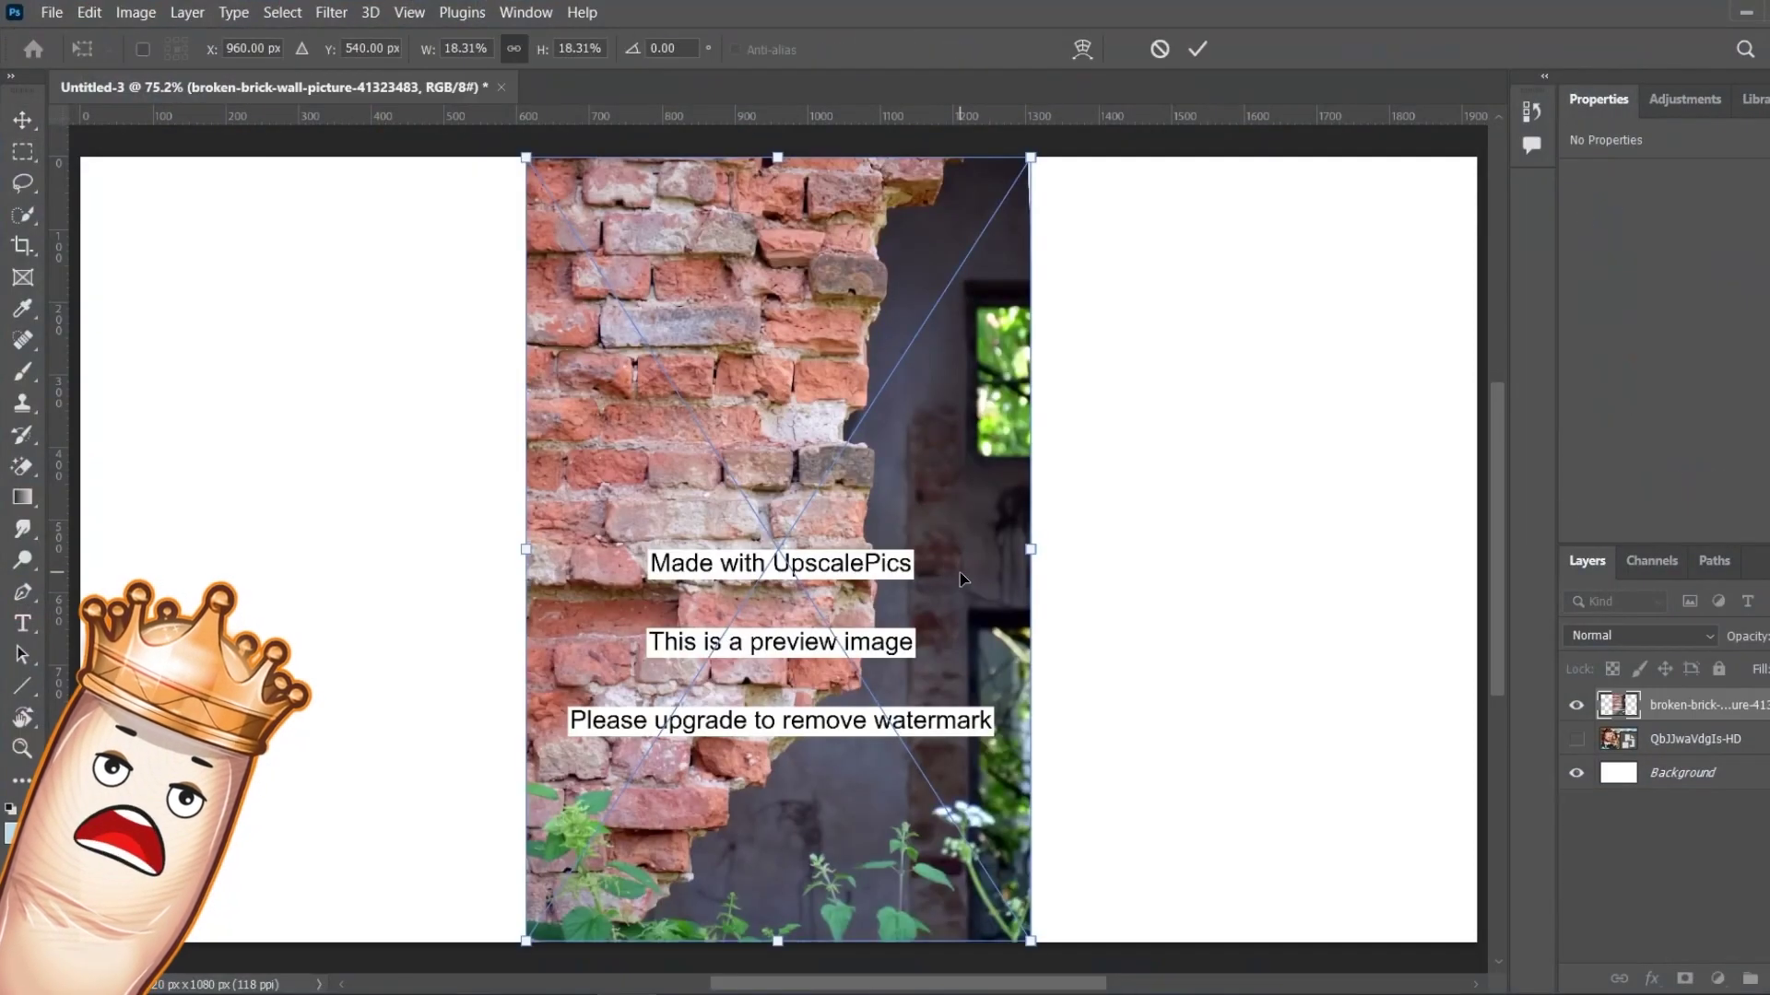
key("ctrl+minus")
key("ctrl+minus")
left_click_drag(1036, 594, 938, 683)
left_click_drag(754, 534, 752, 625)
left_click_drag(938, 774, 976, 773)
left_click_drag(767, 610, 765, 642)
key("Return")
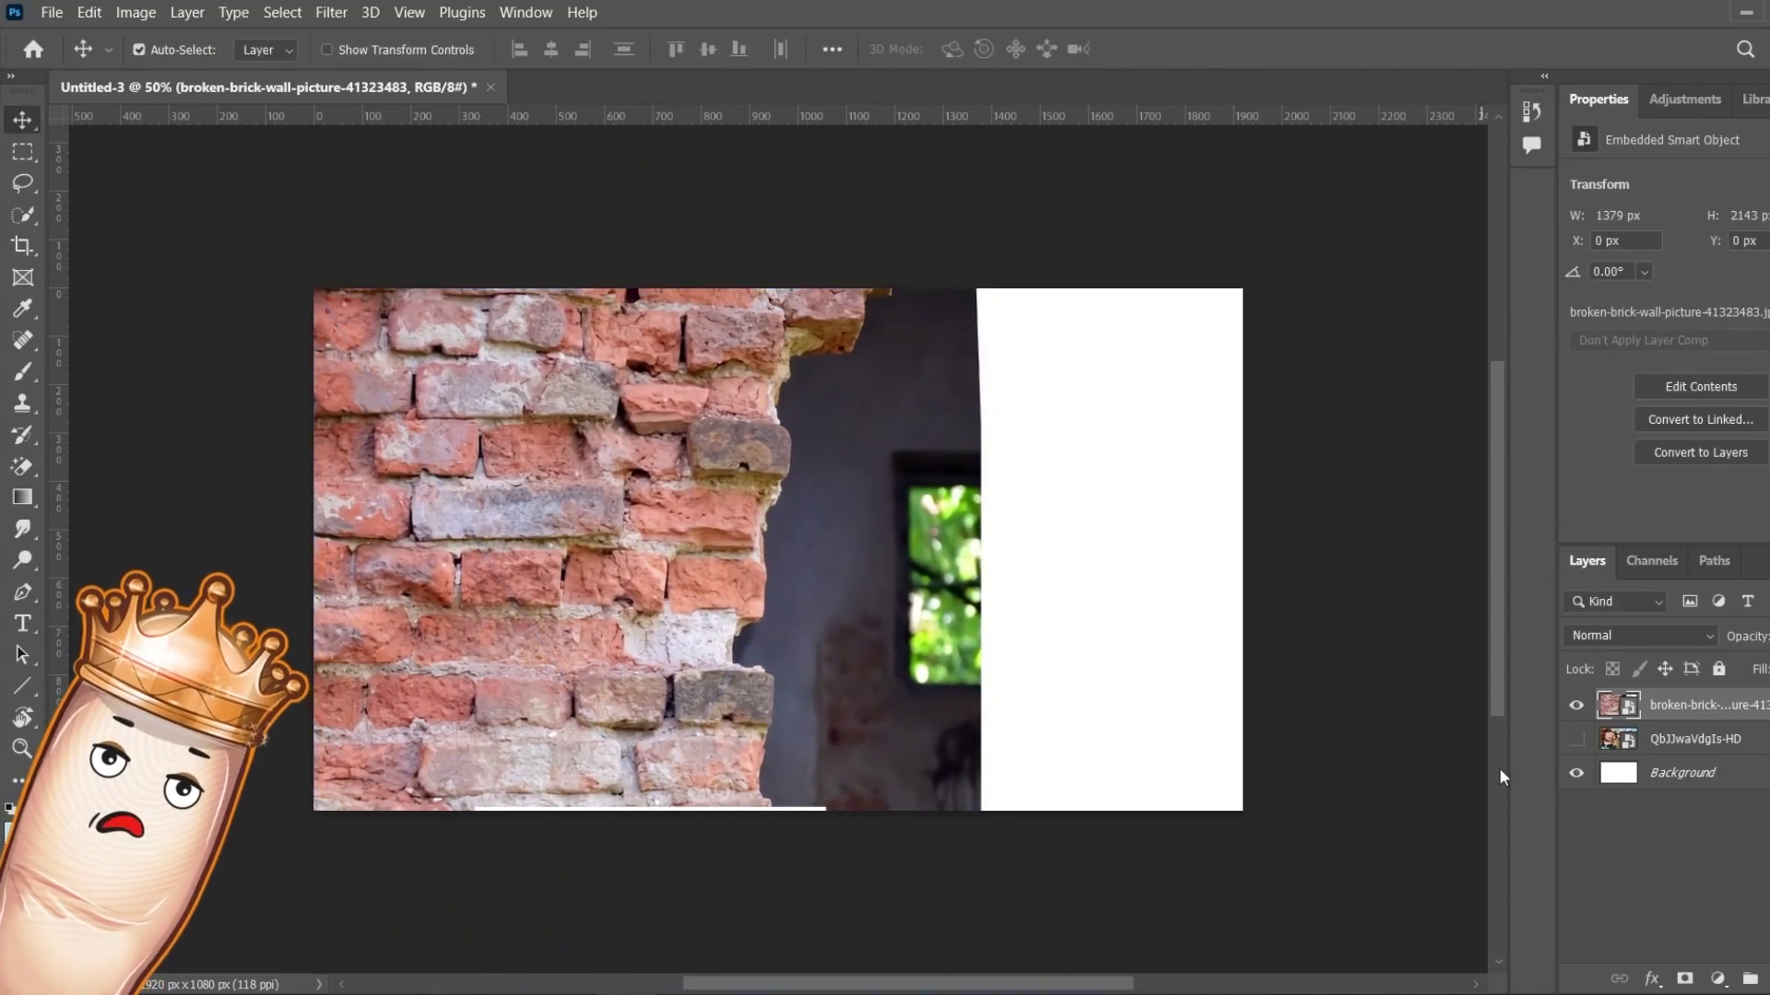
Rasterize the brick layer and content-aware fill the white gap along its bottom.
right_click(1620, 713)
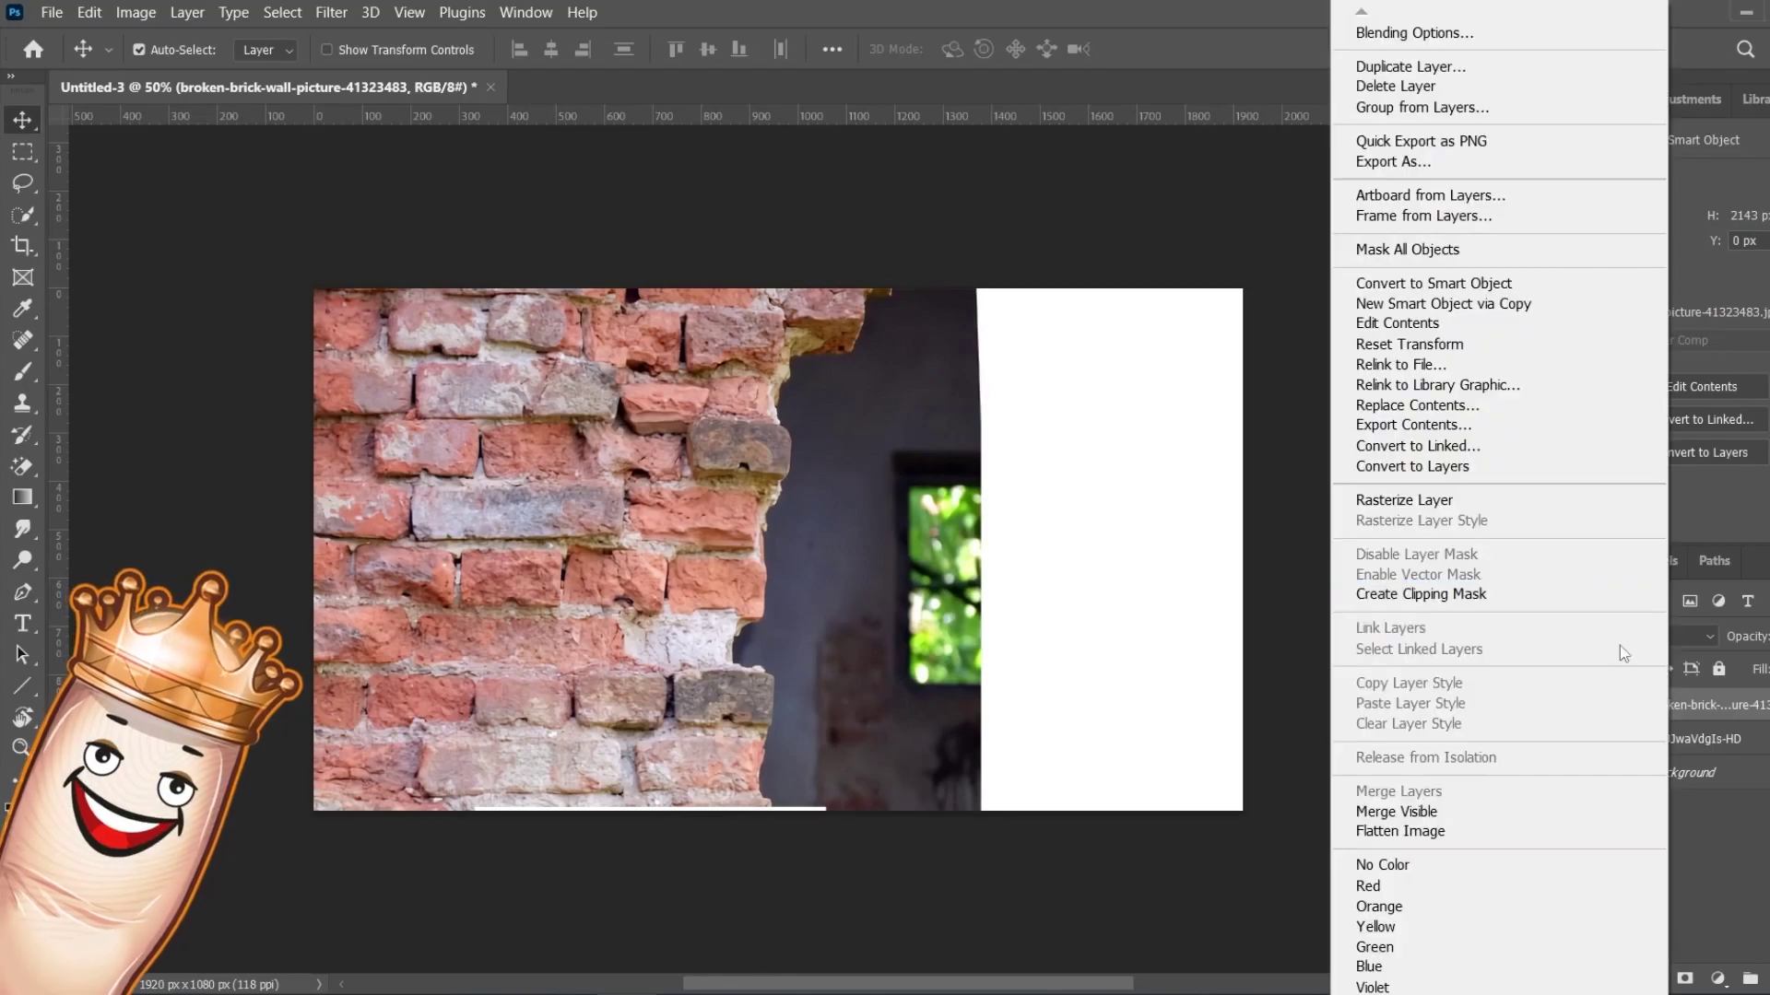
left_click(1435, 501)
scroll(899, 707, "up", 2)
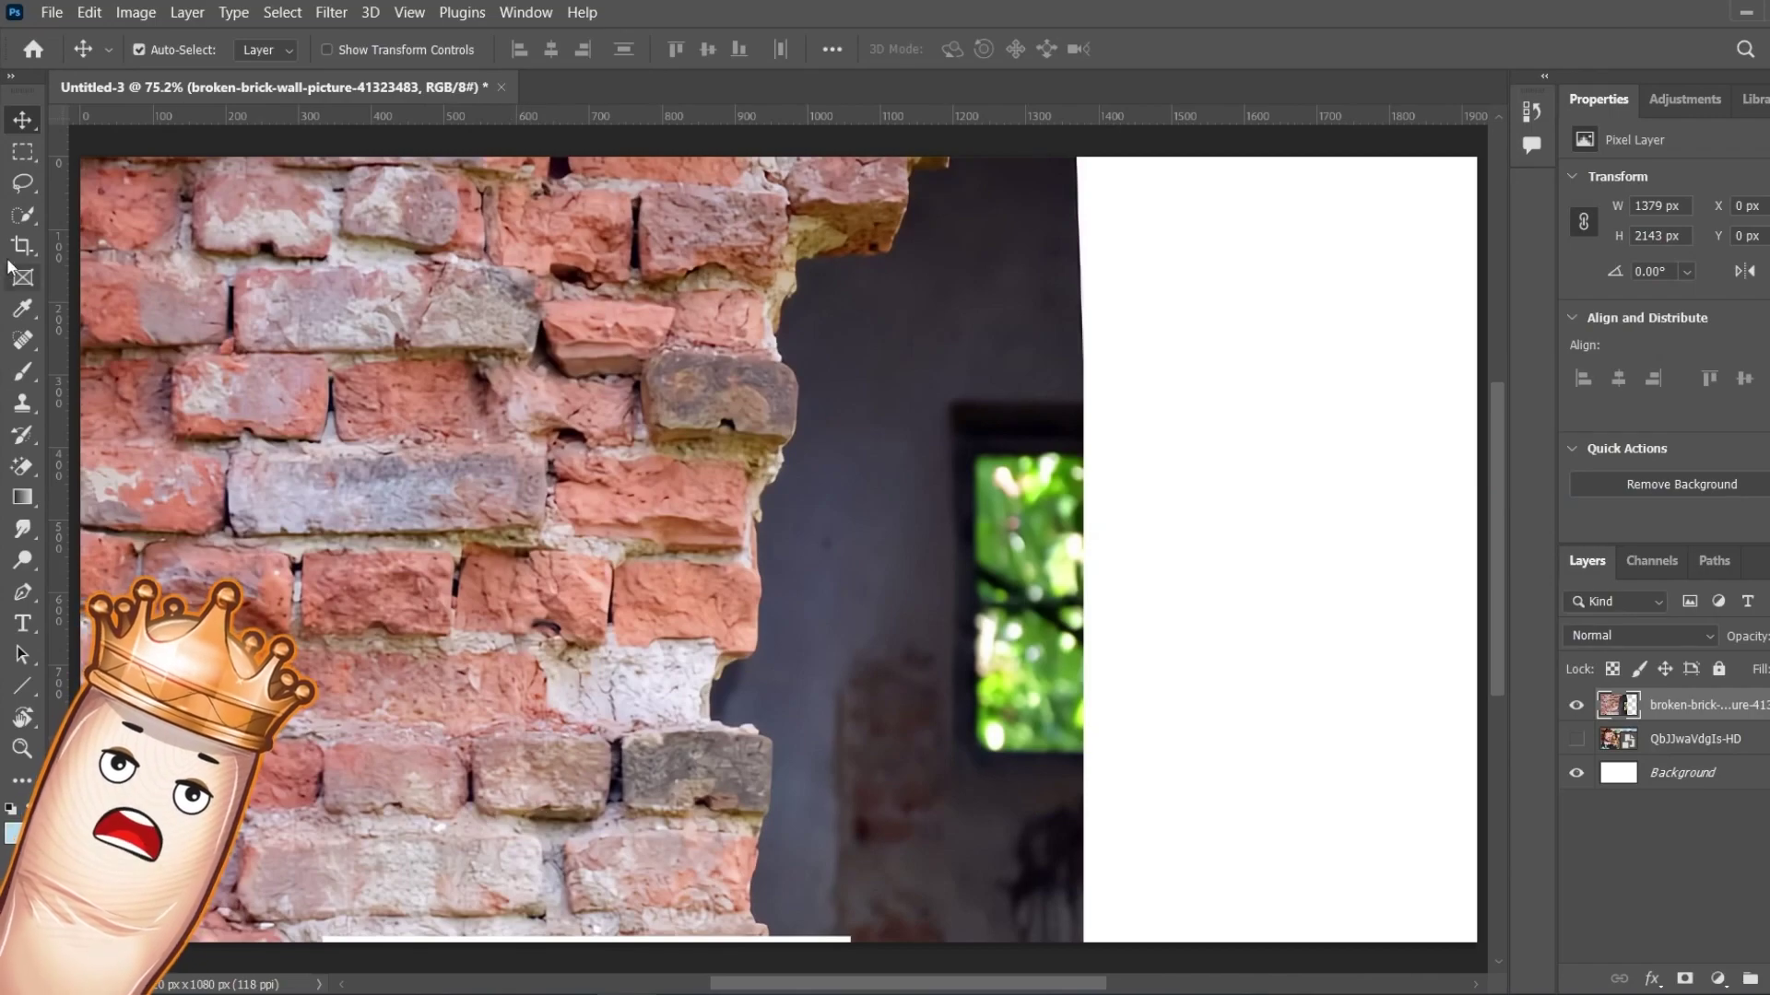
left_click(16, 155)
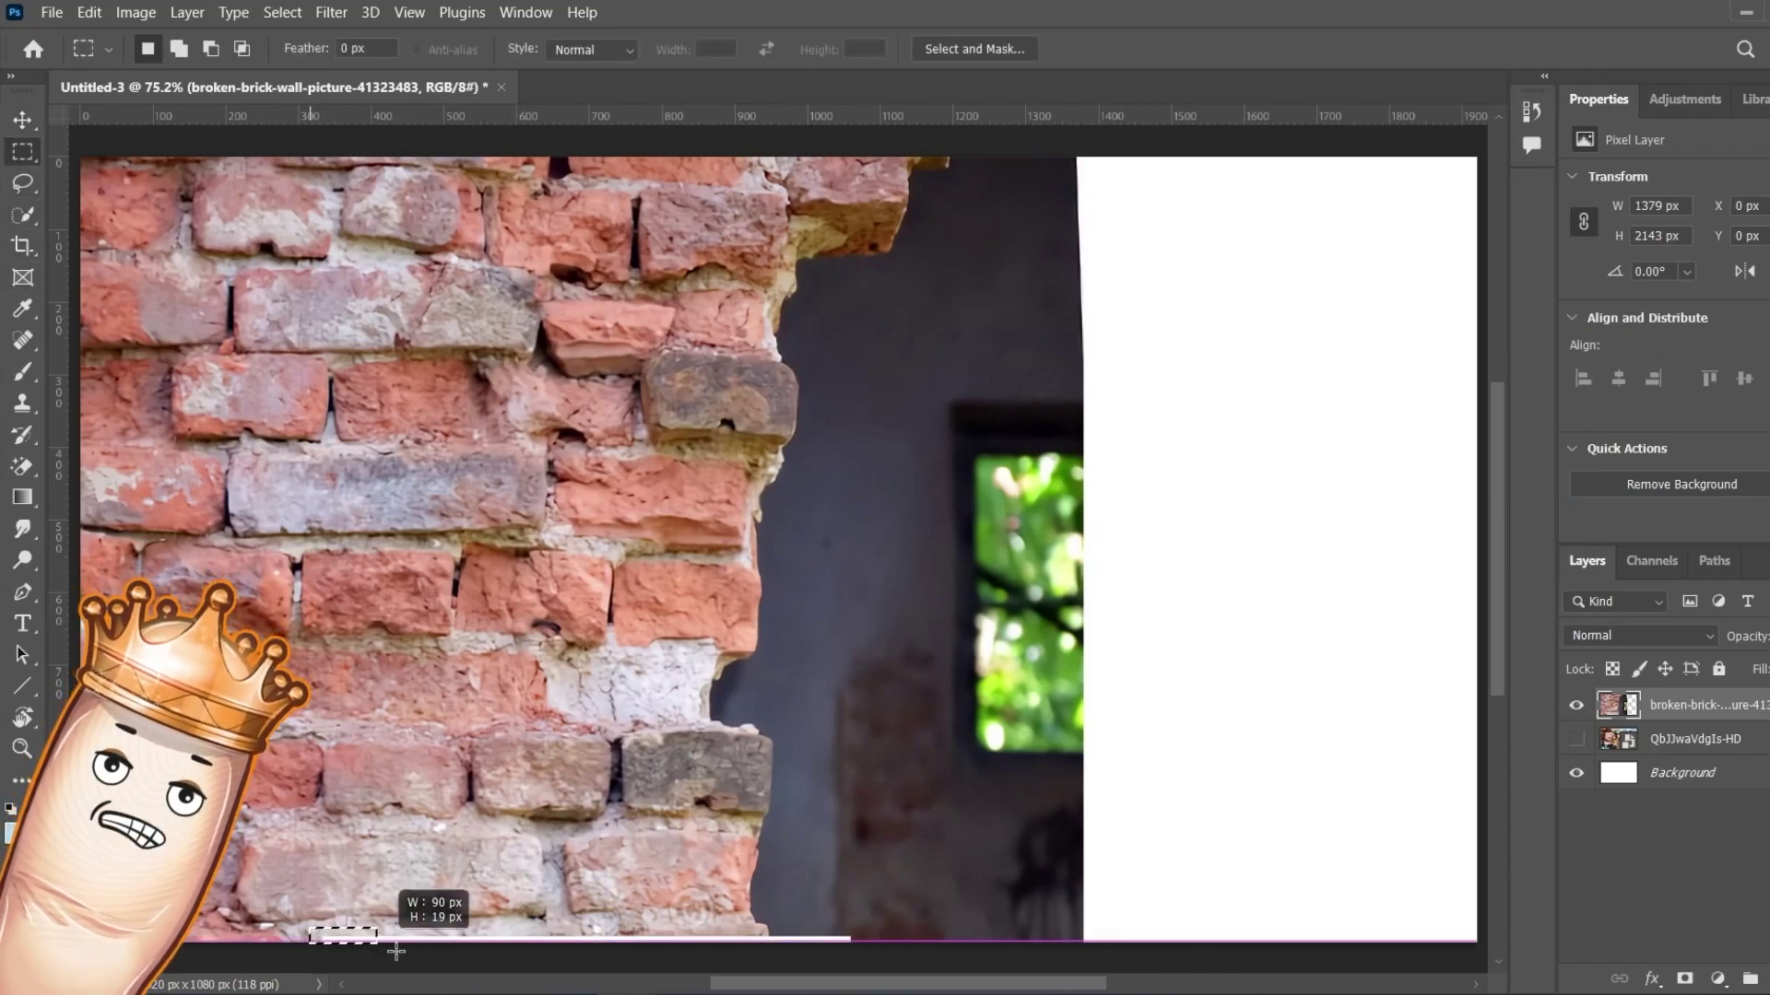
left_click_drag(397, 951, 881, 944)
right_click(881, 944)
left_click(913, 771)
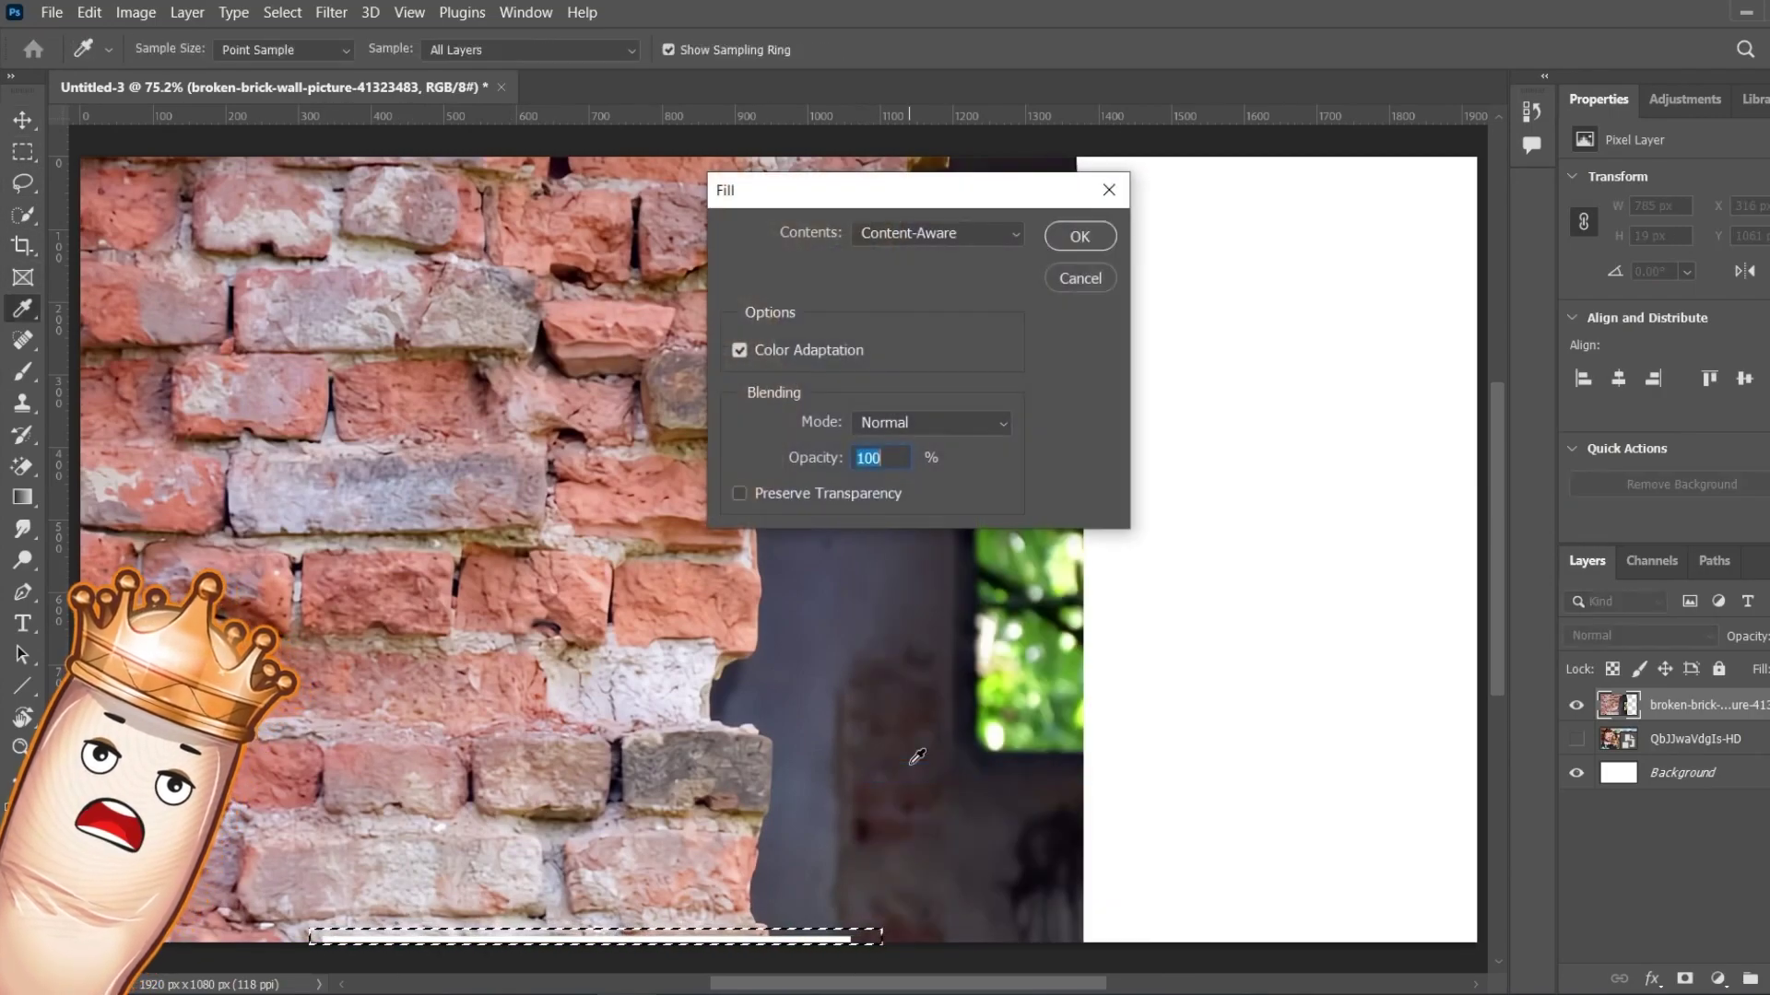
key("Return")
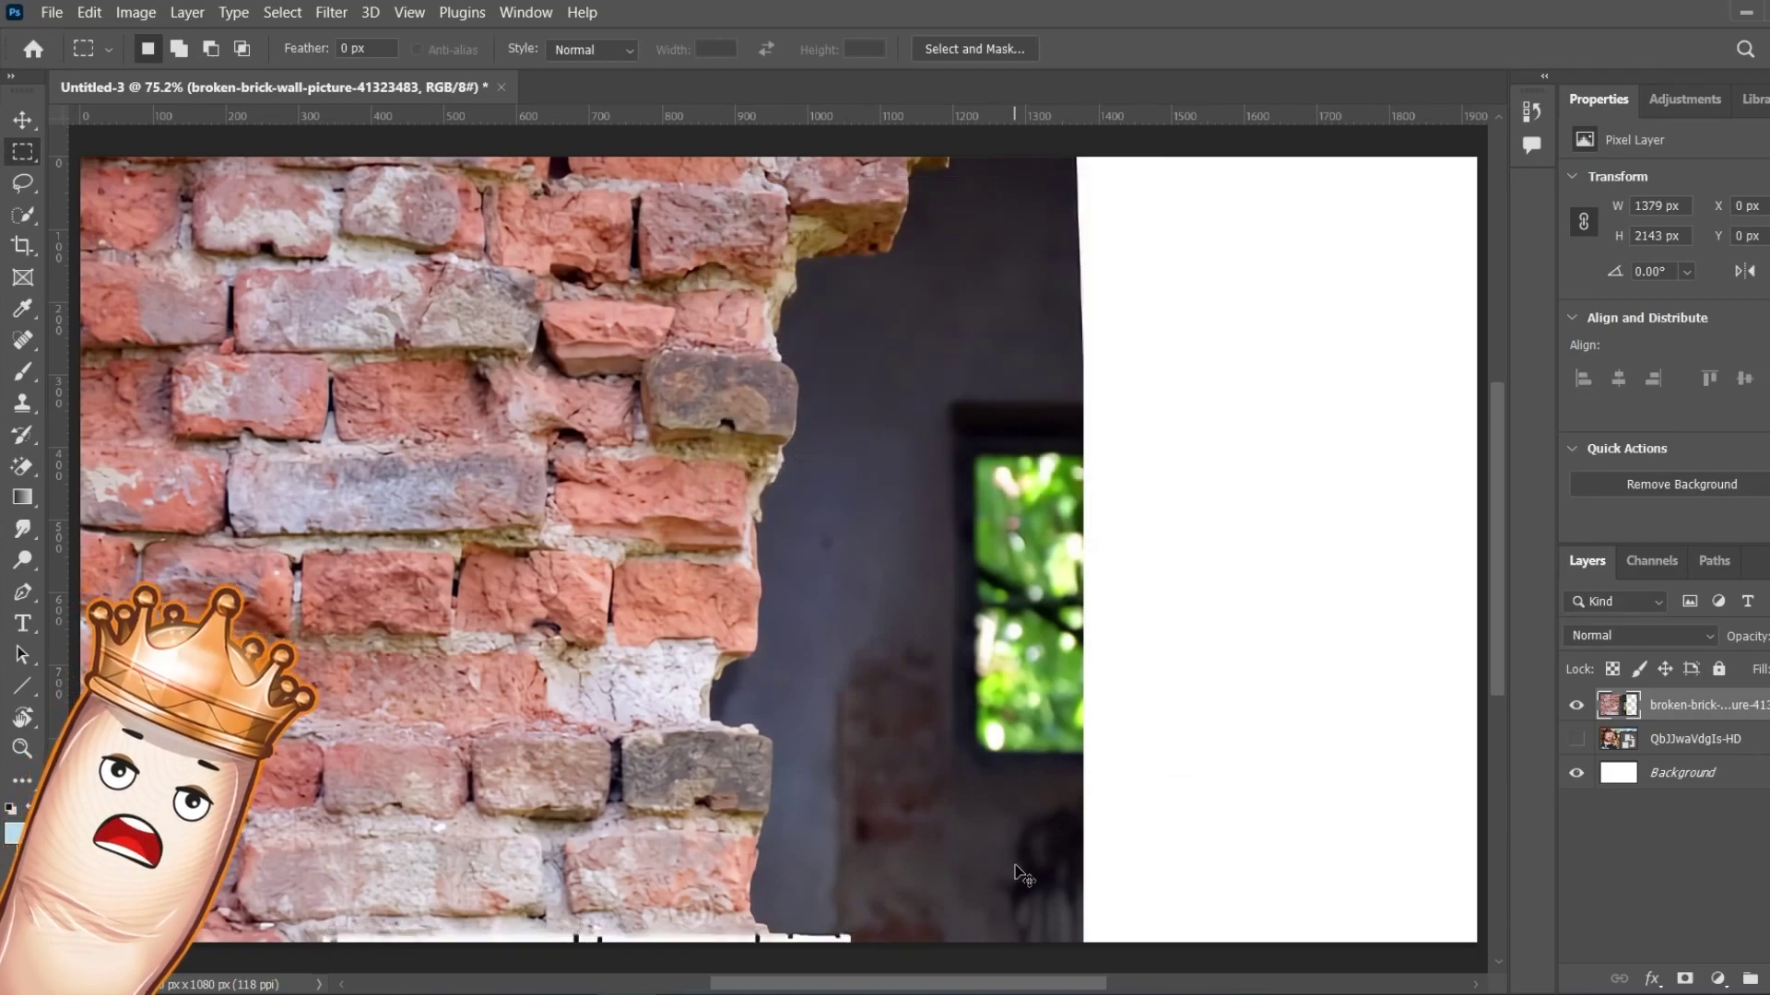
Scale the brick layer slightly larger.
key("ctrl+minus")
key("ctrl+t")
left_click_drag(1051, 887, 1066, 893)
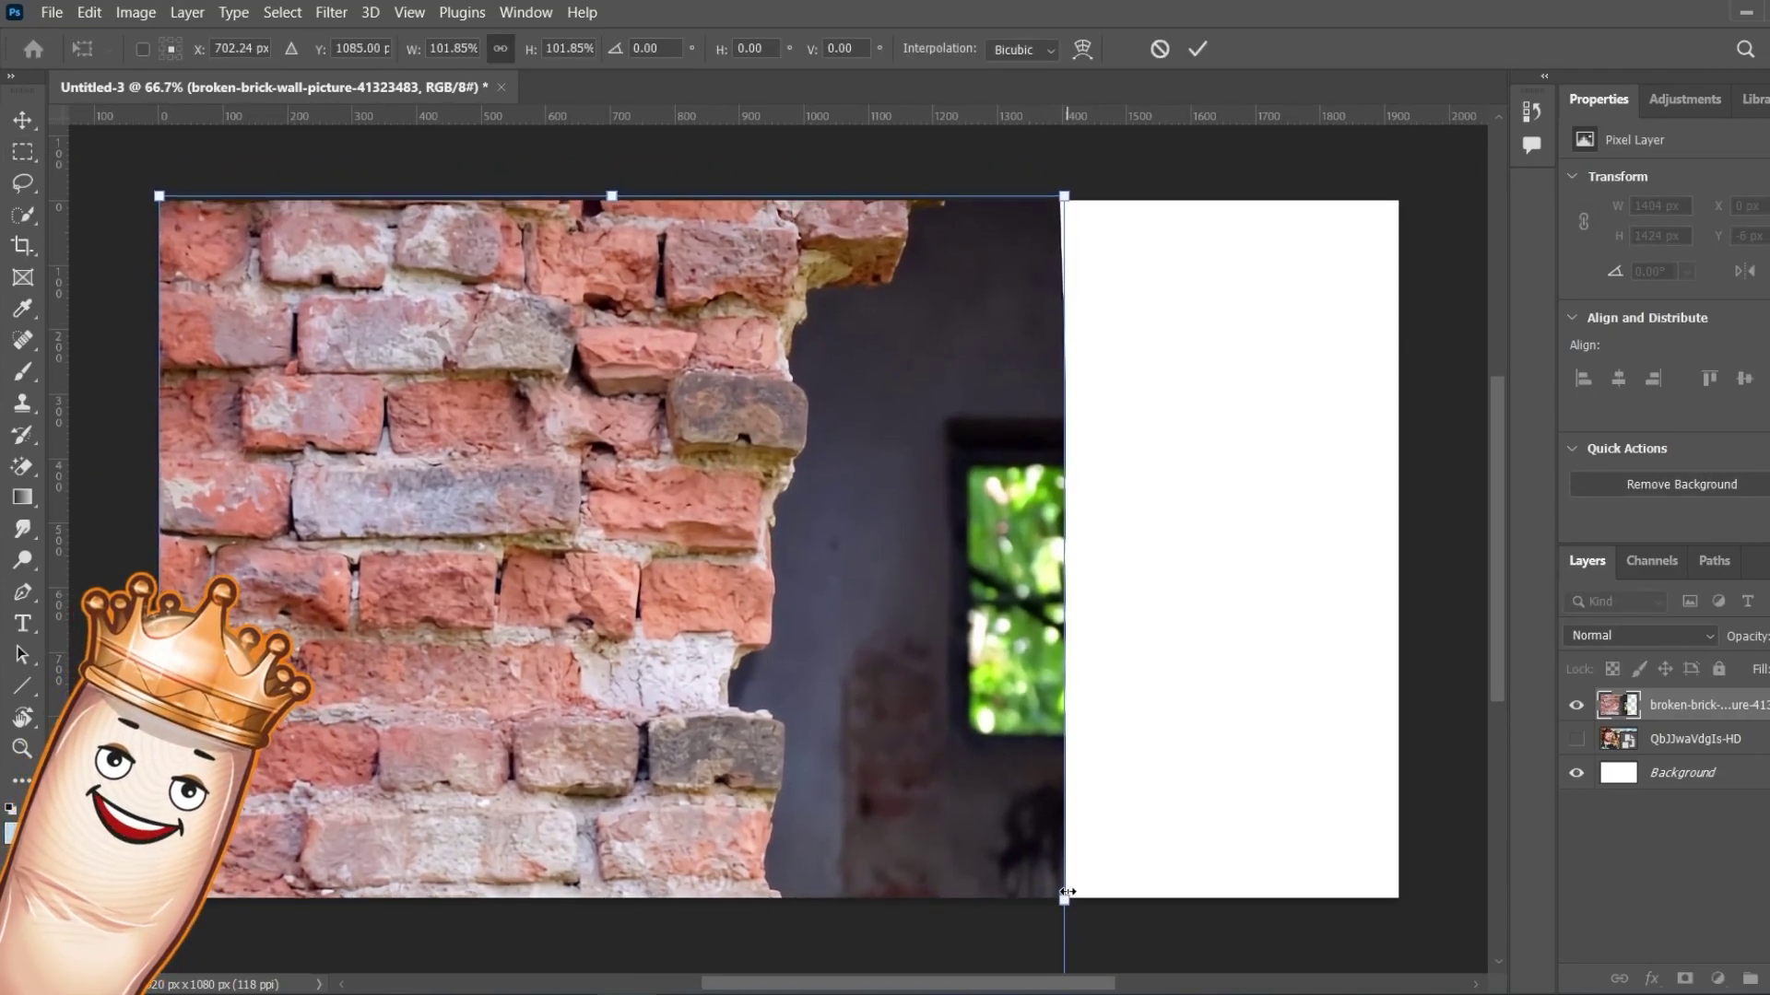
key("Return")
Mask the layer to just the brick wall, refining edges into a new copy.
left_click(24, 215)
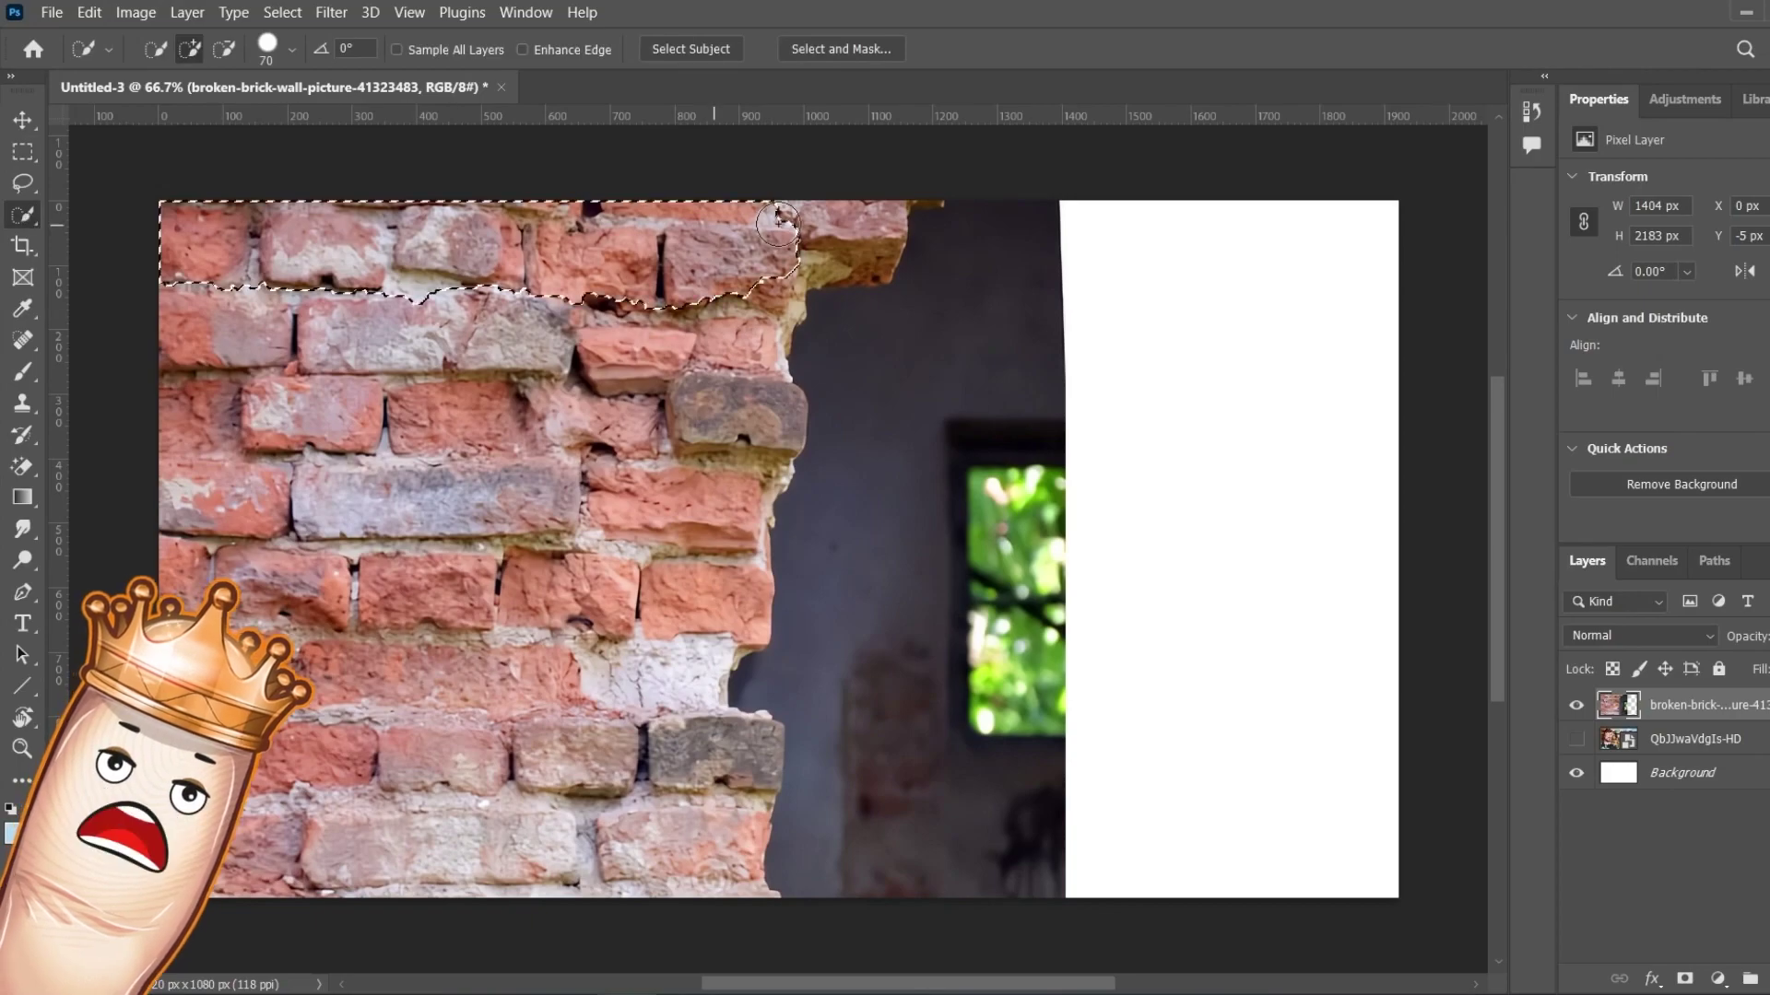
left_click(203, 476)
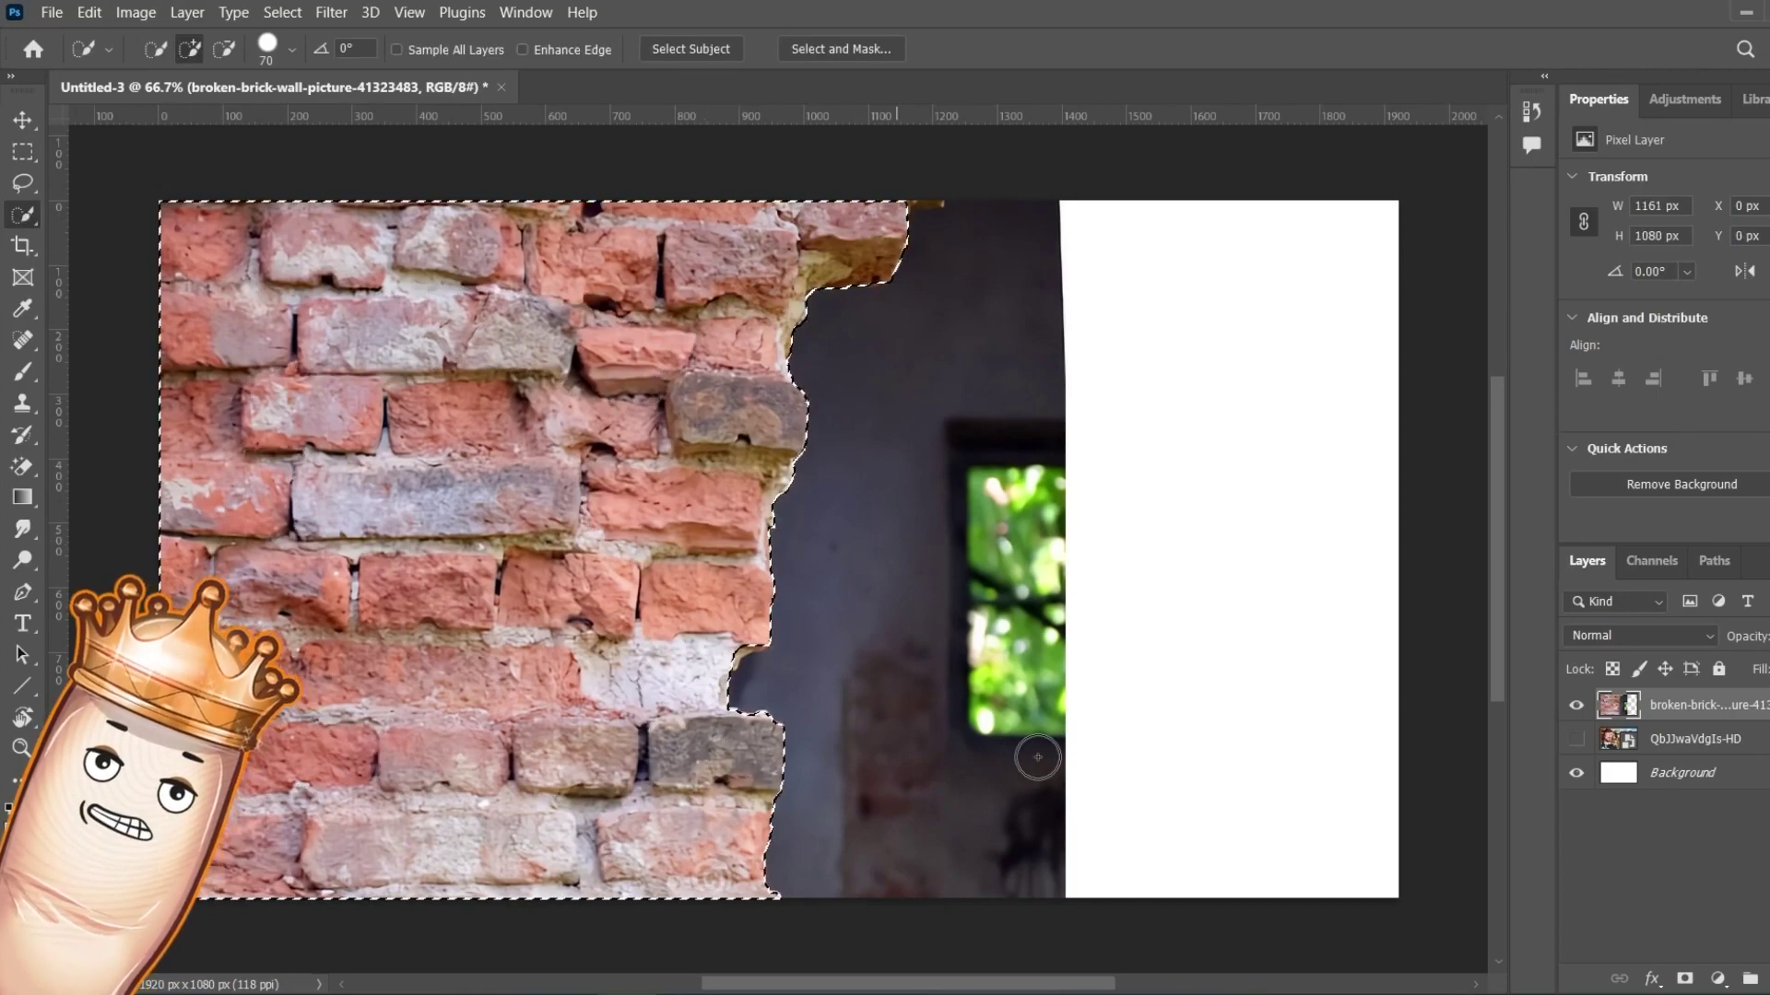
left_click(1685, 979)
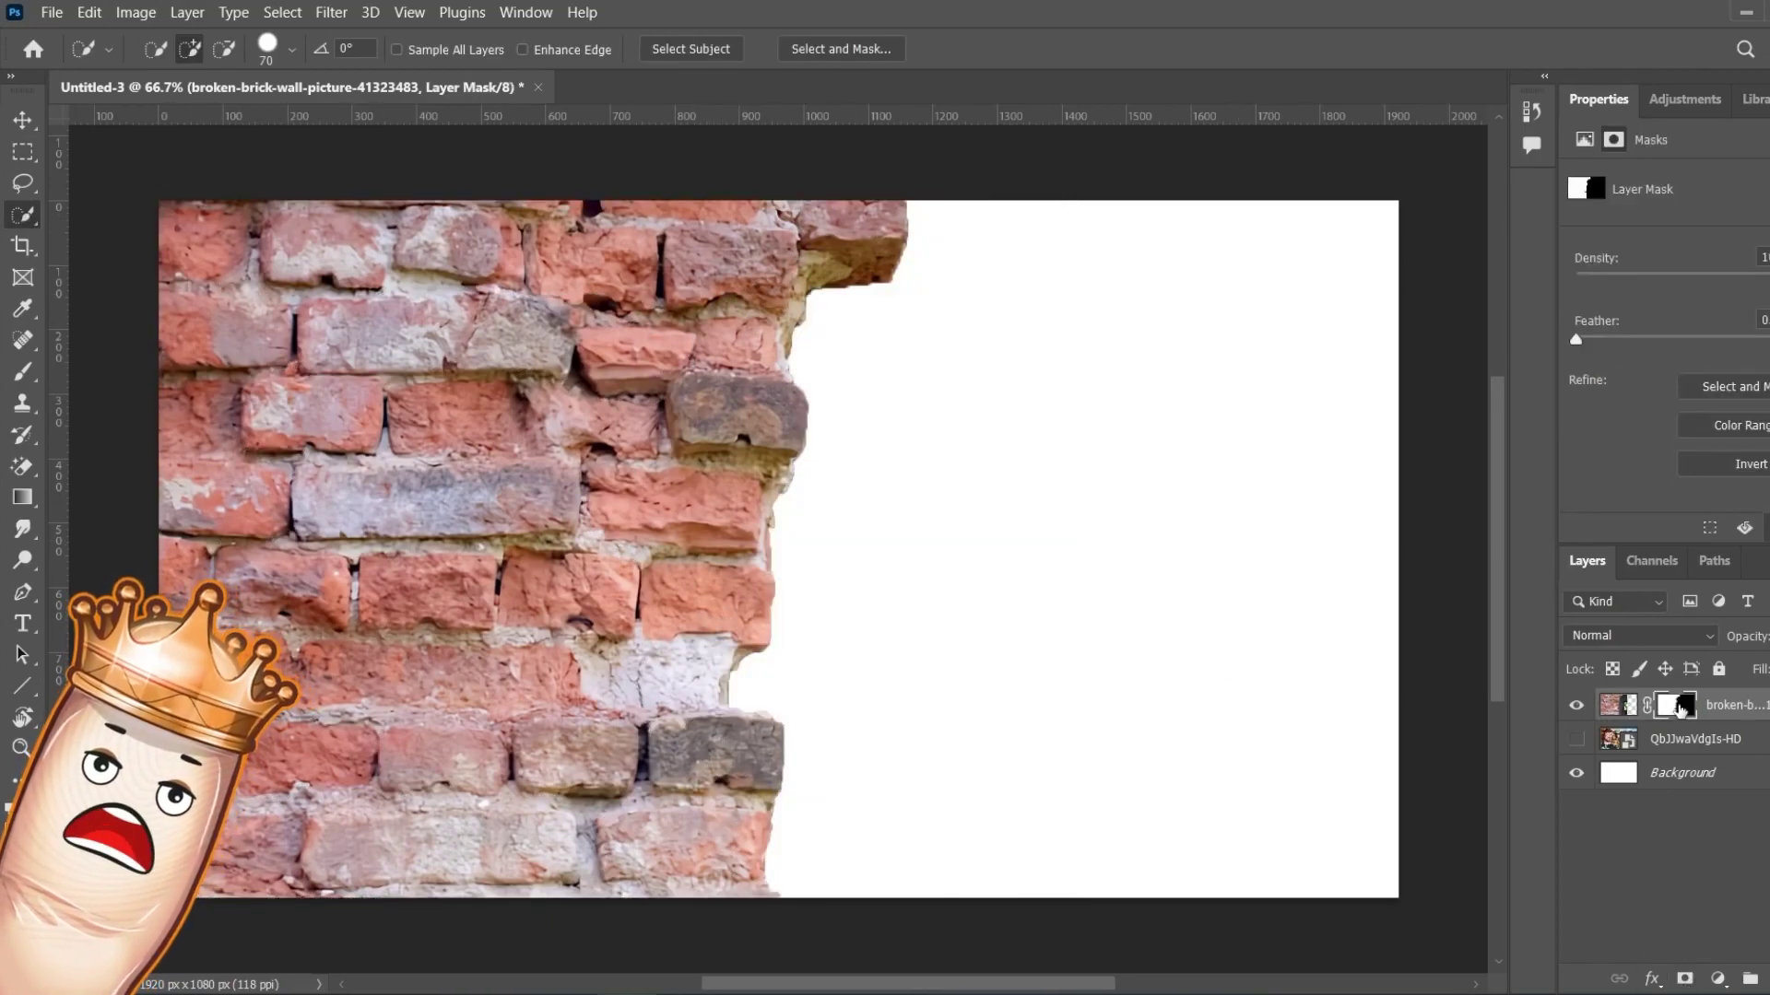
double_click(1680, 707)
scroll(1584, 798, "down", 1)
left_click(1711, 960)
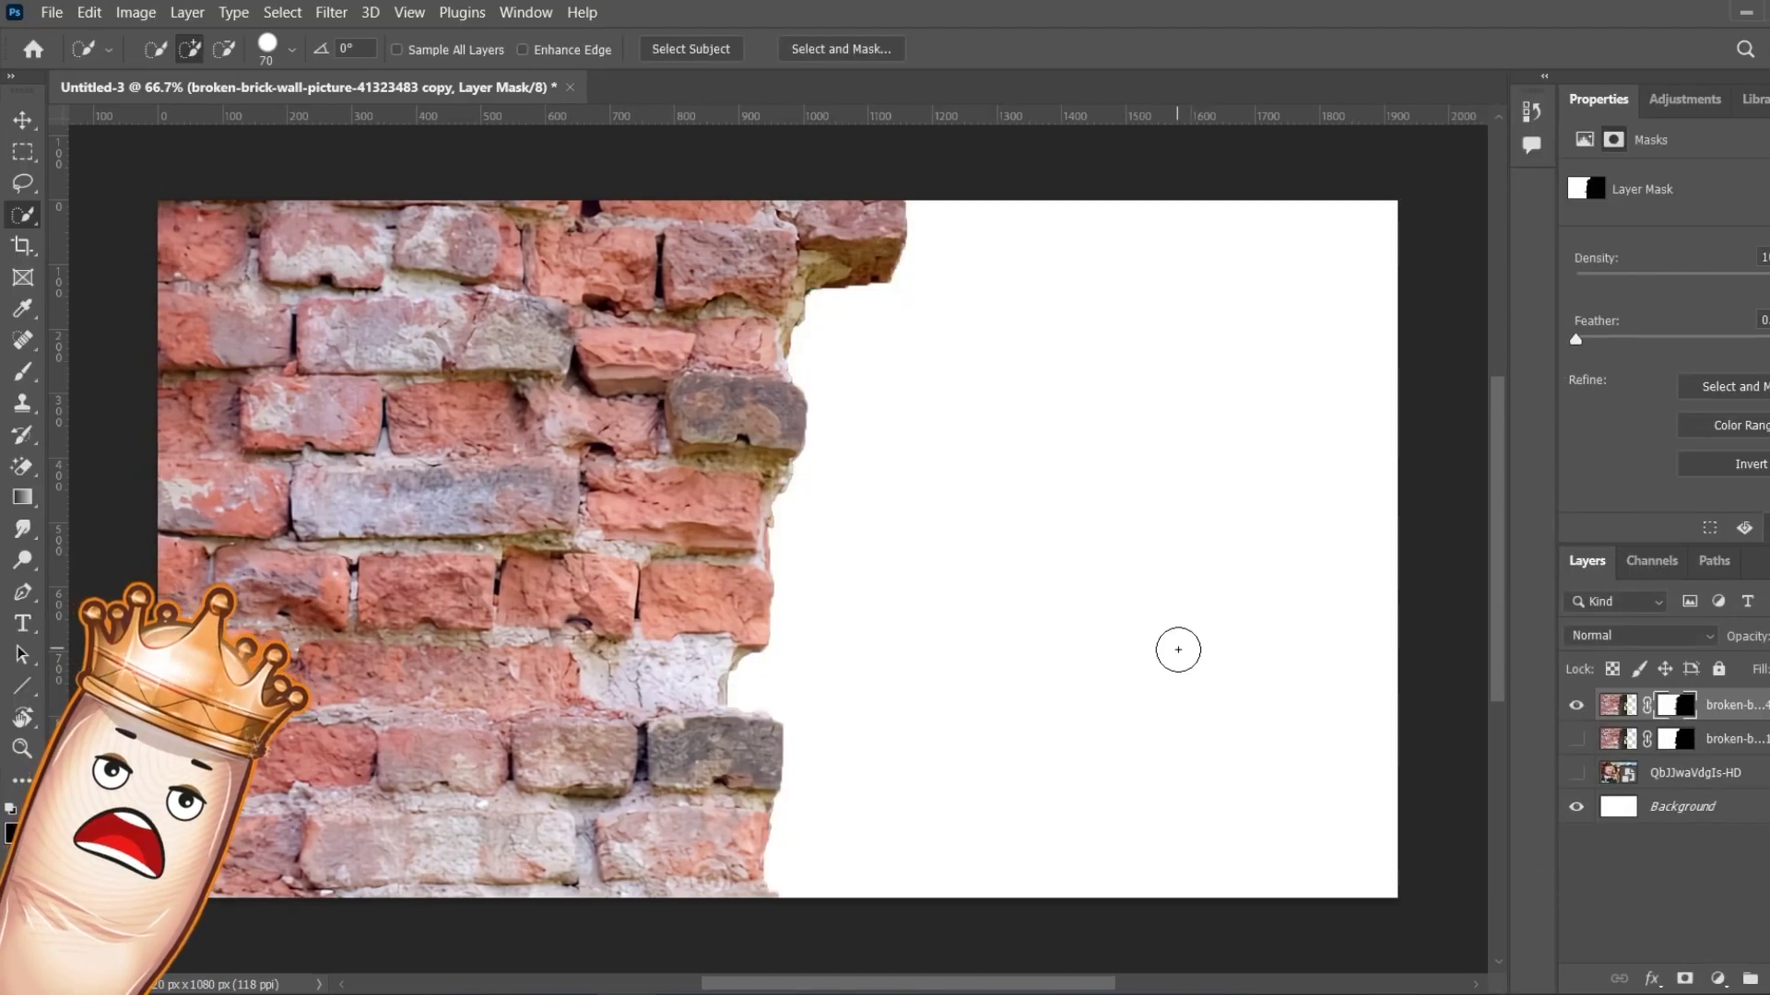
key("ctrl+minus")
key("ctrl+minus")
Make the brick copy a smart object, then flip, enlarge and rotate it 7° to match the reference.
right_click(1696, 705)
left_click(1521, 343)
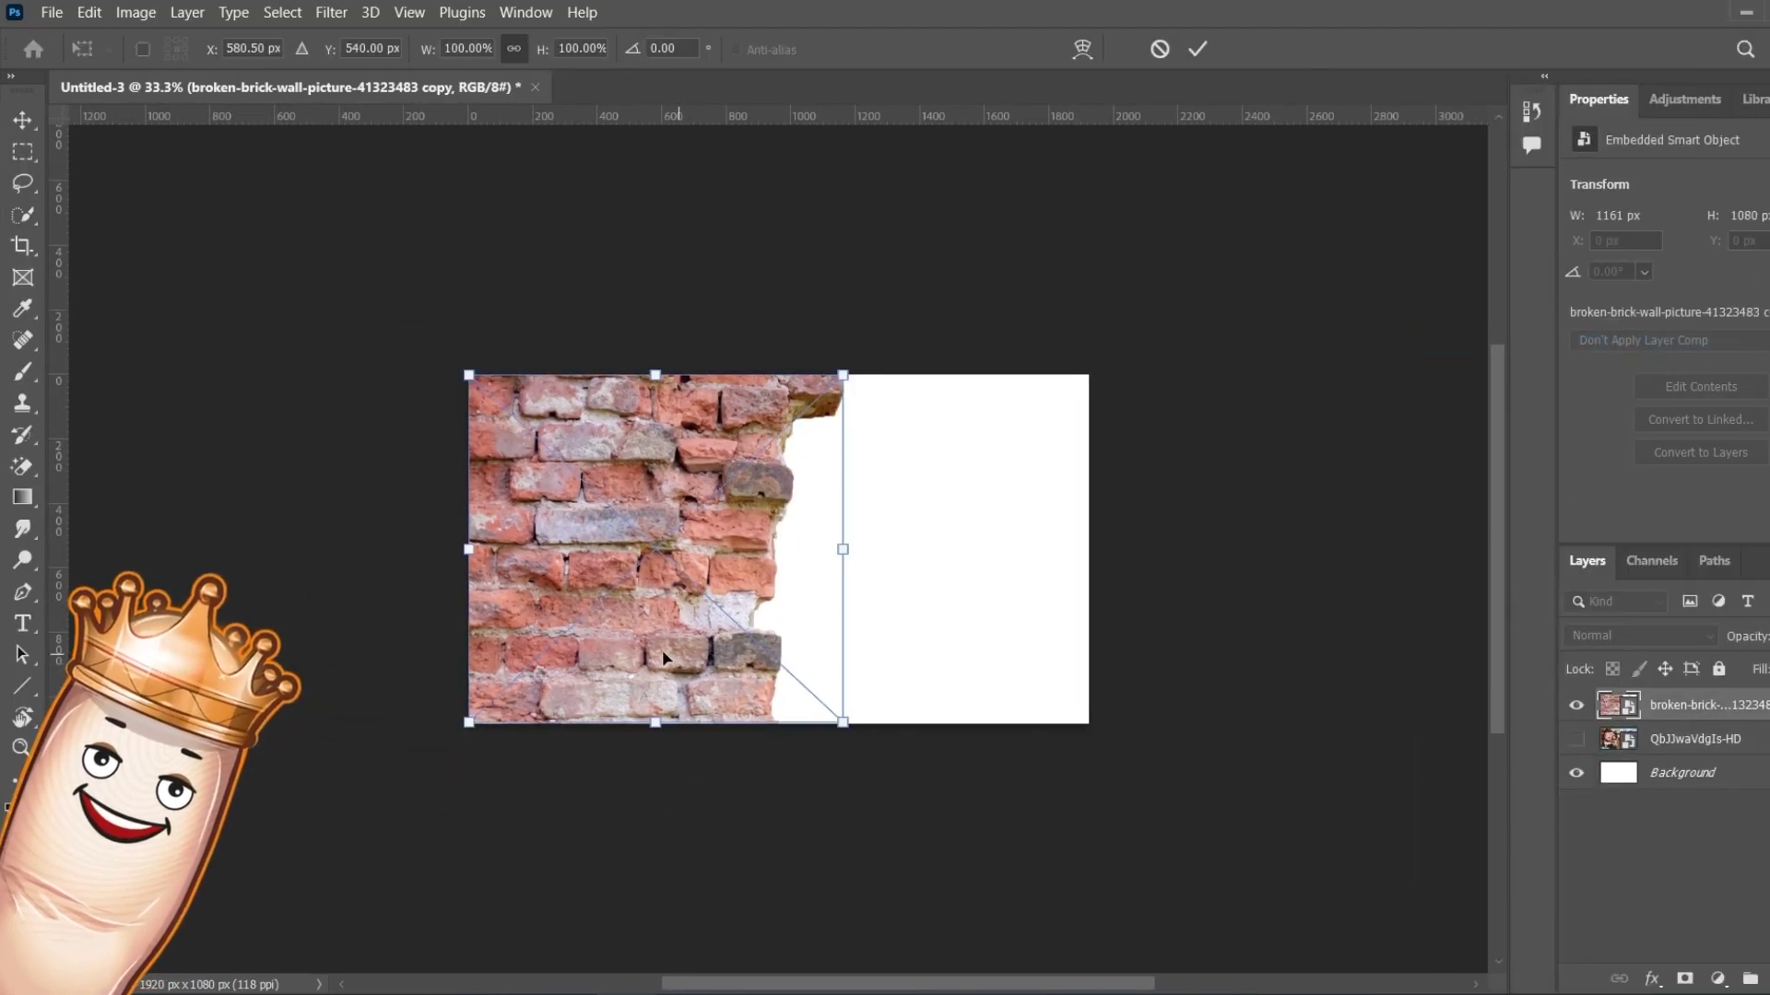
left_click(1576, 704)
left_click(1576, 739)
left_click(1576, 738)
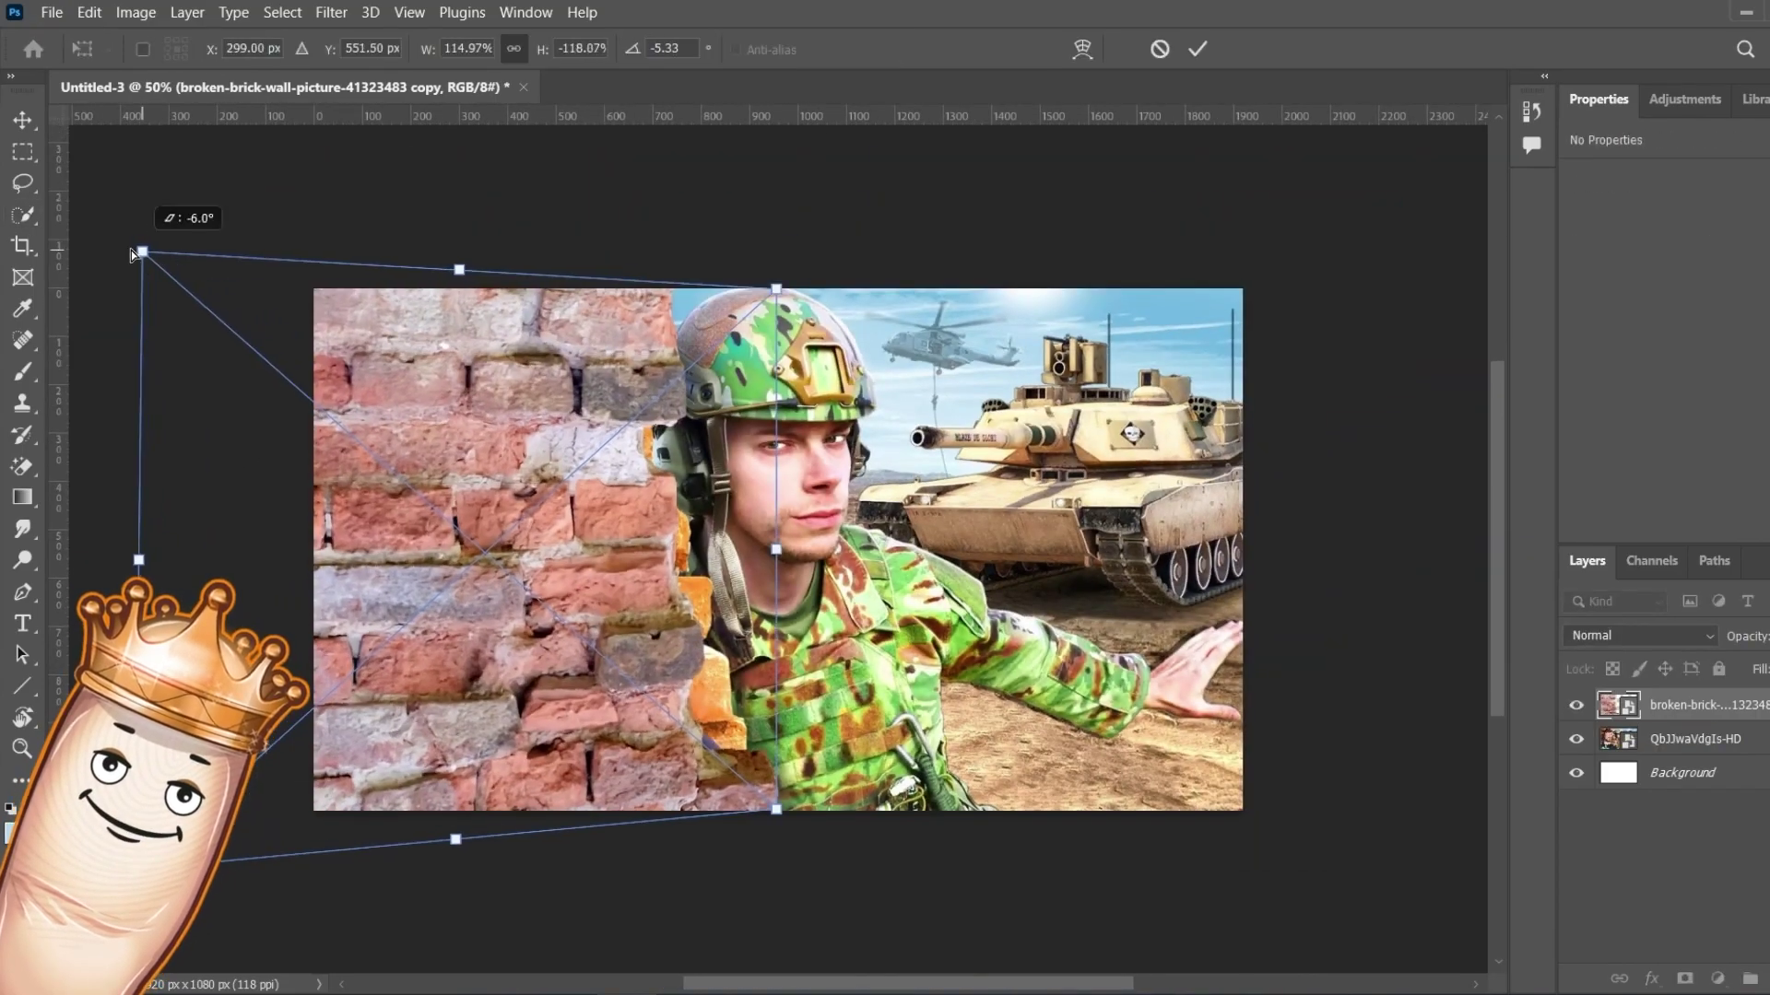
left_click_drag(589, 696, 622, 696)
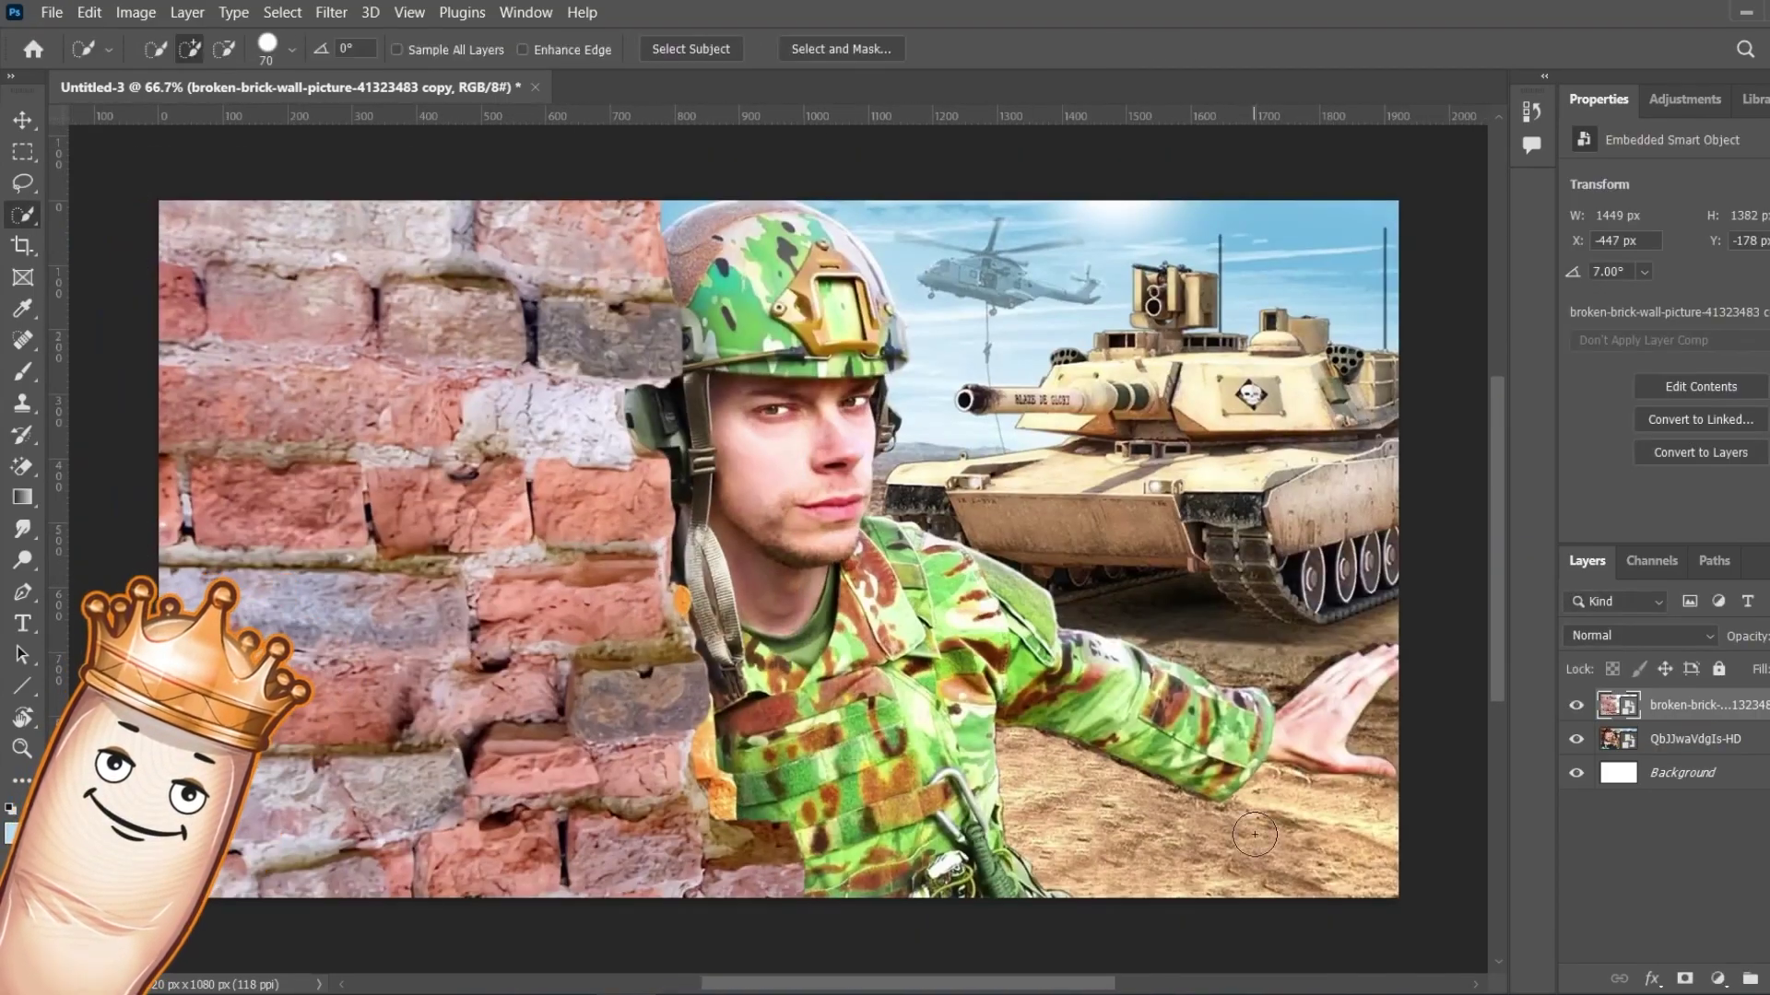
left_click(1577, 743)
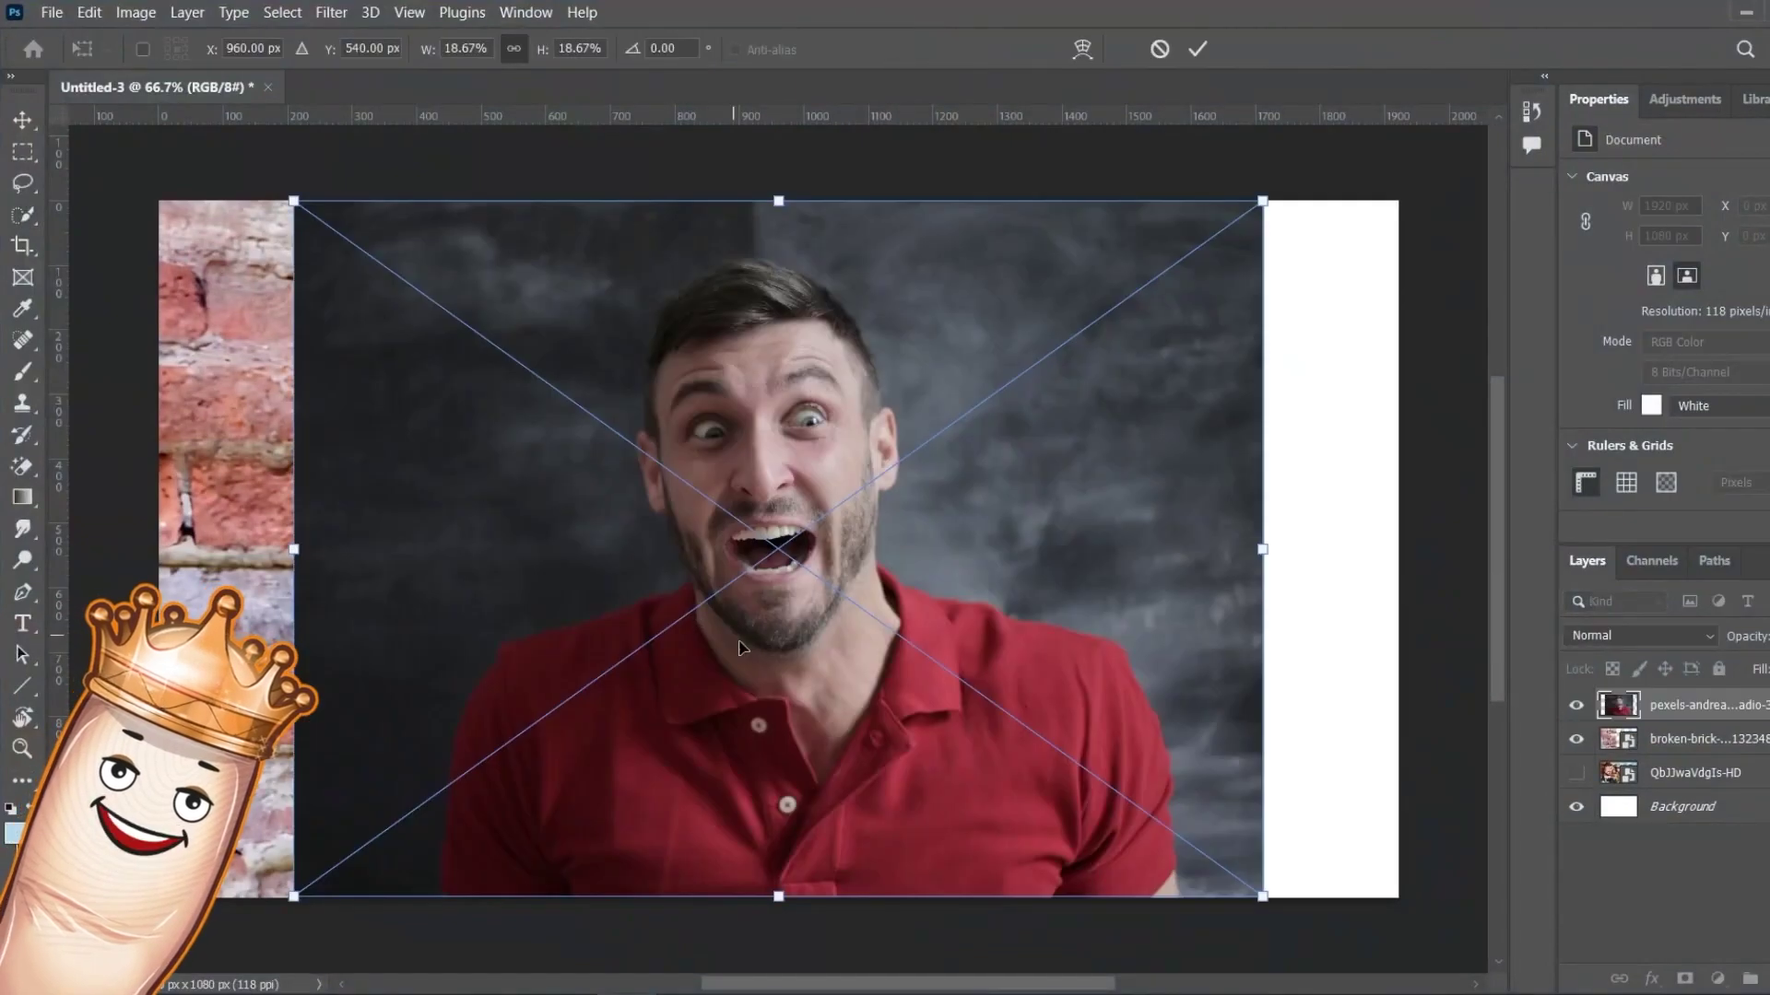
Place the shocked man photo and cut him out in front of the wall.
left_click_drag(1056, 606, 982, 606)
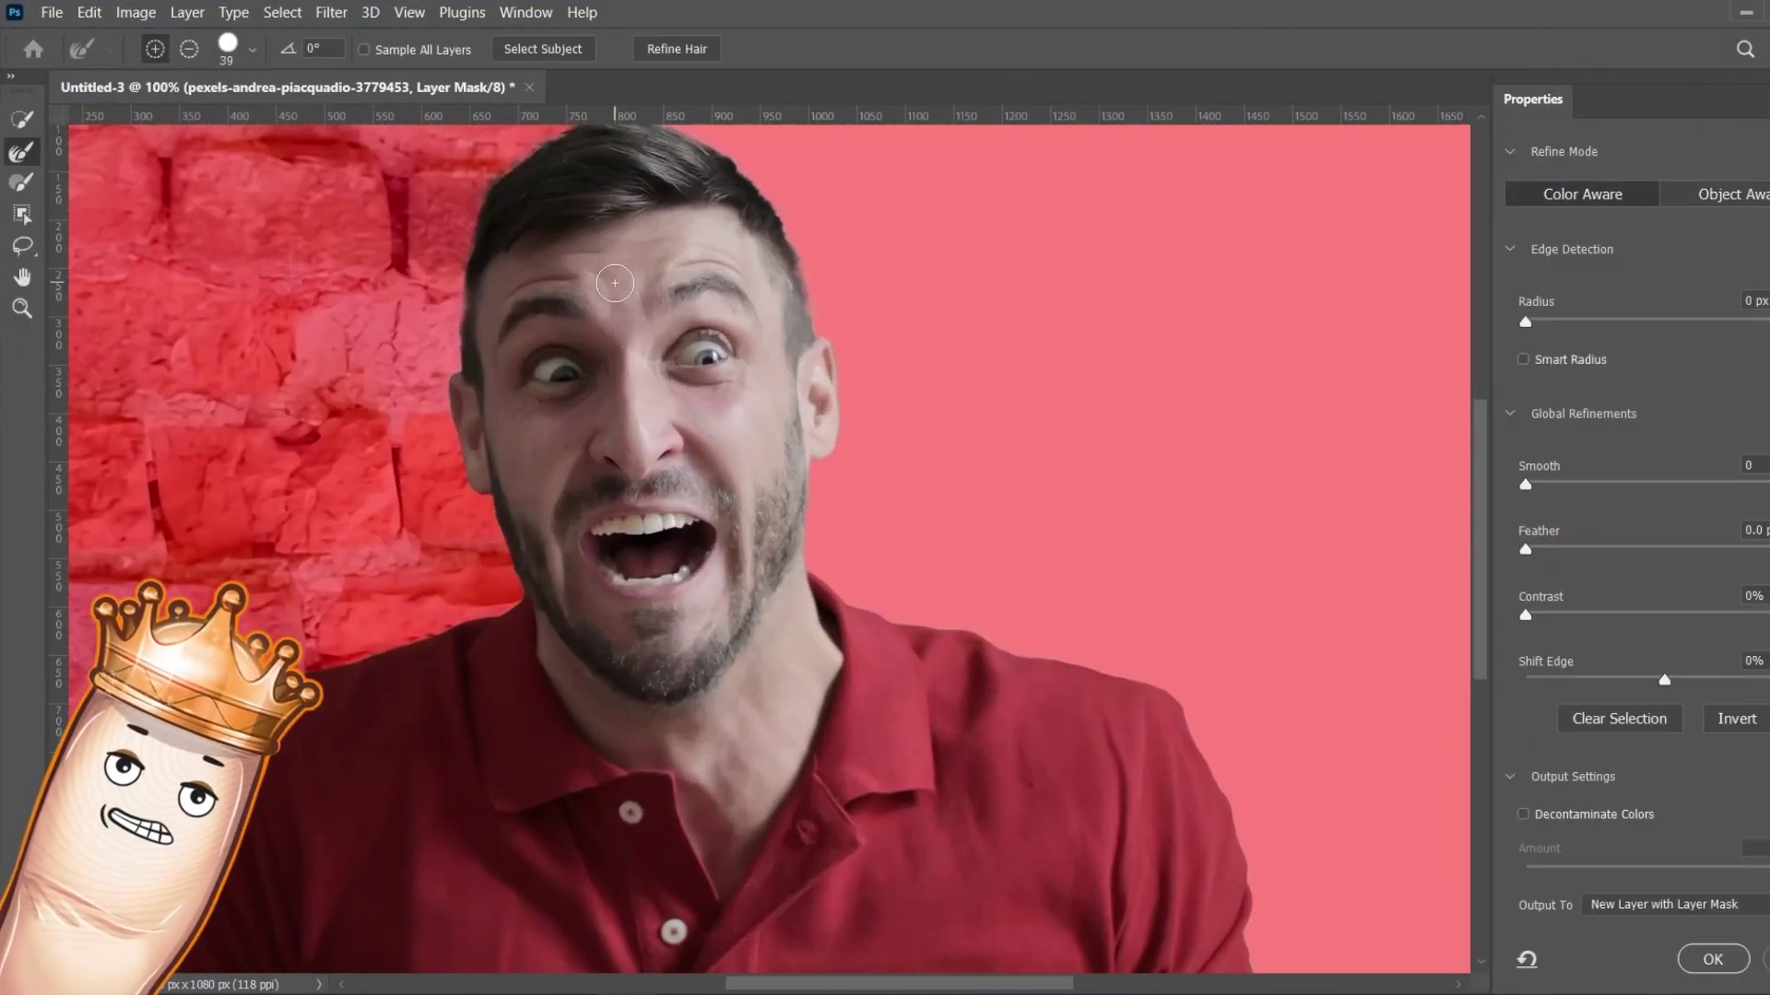
scroll(615, 283, "up", 1)
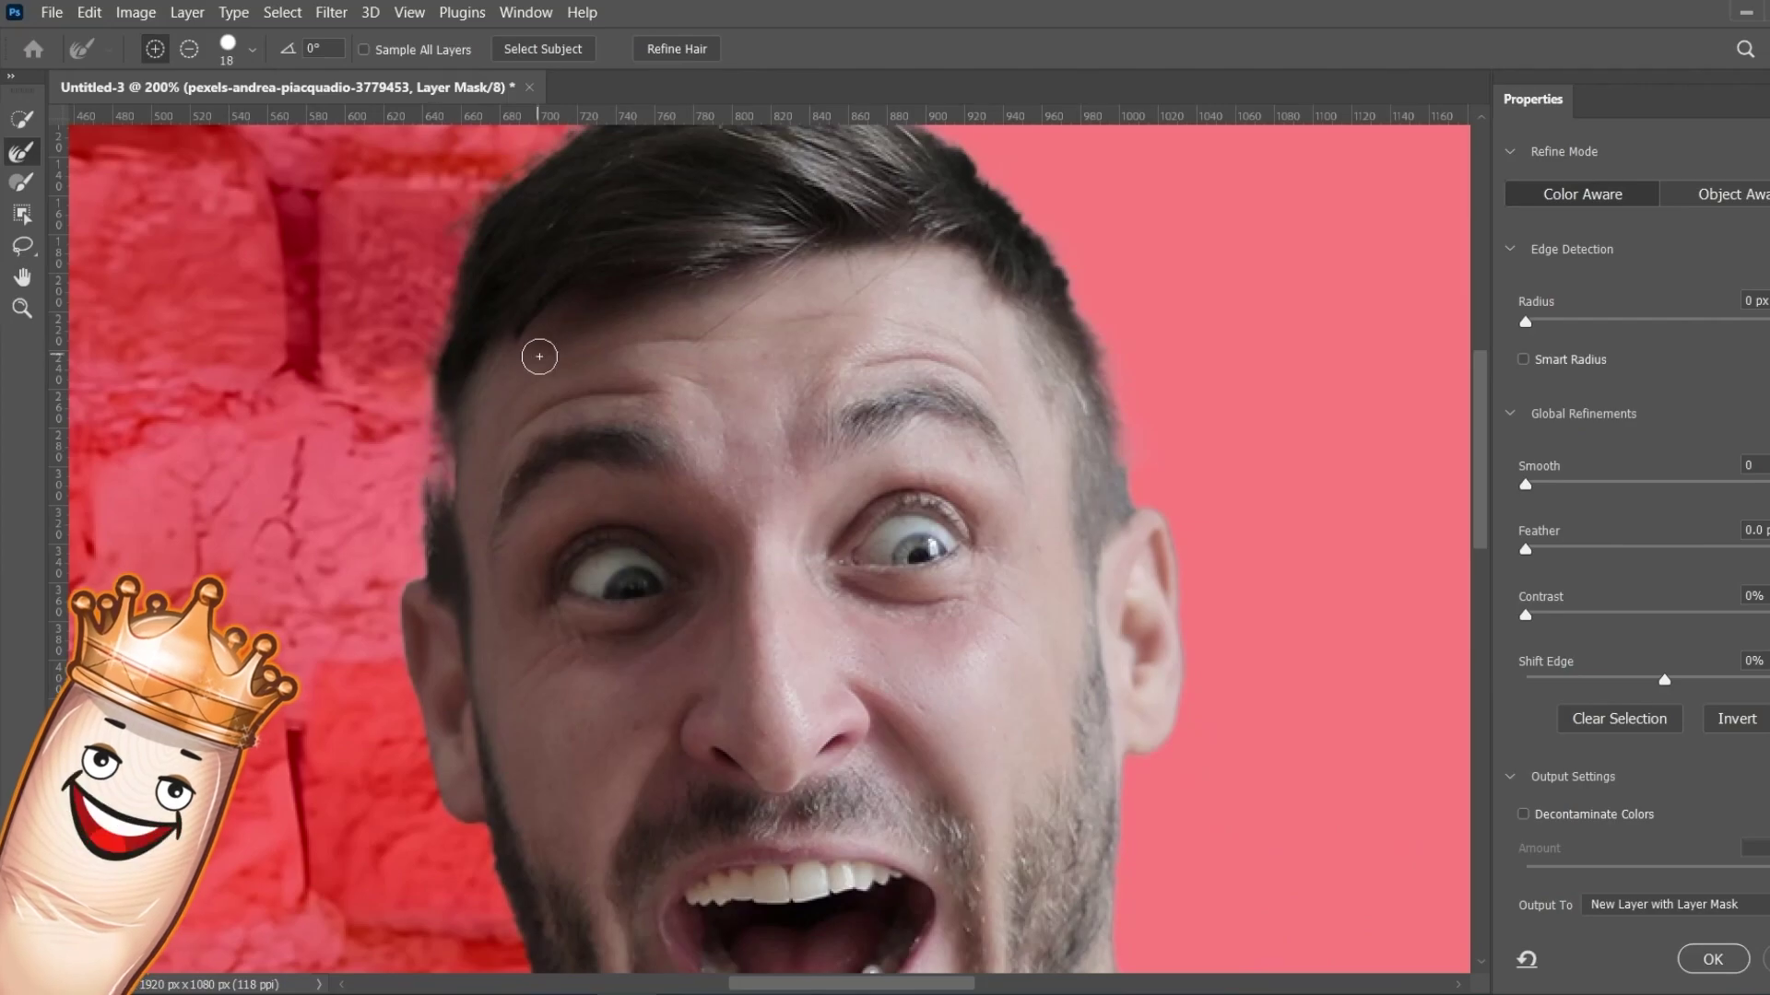
scroll(537, 356, "up", 3)
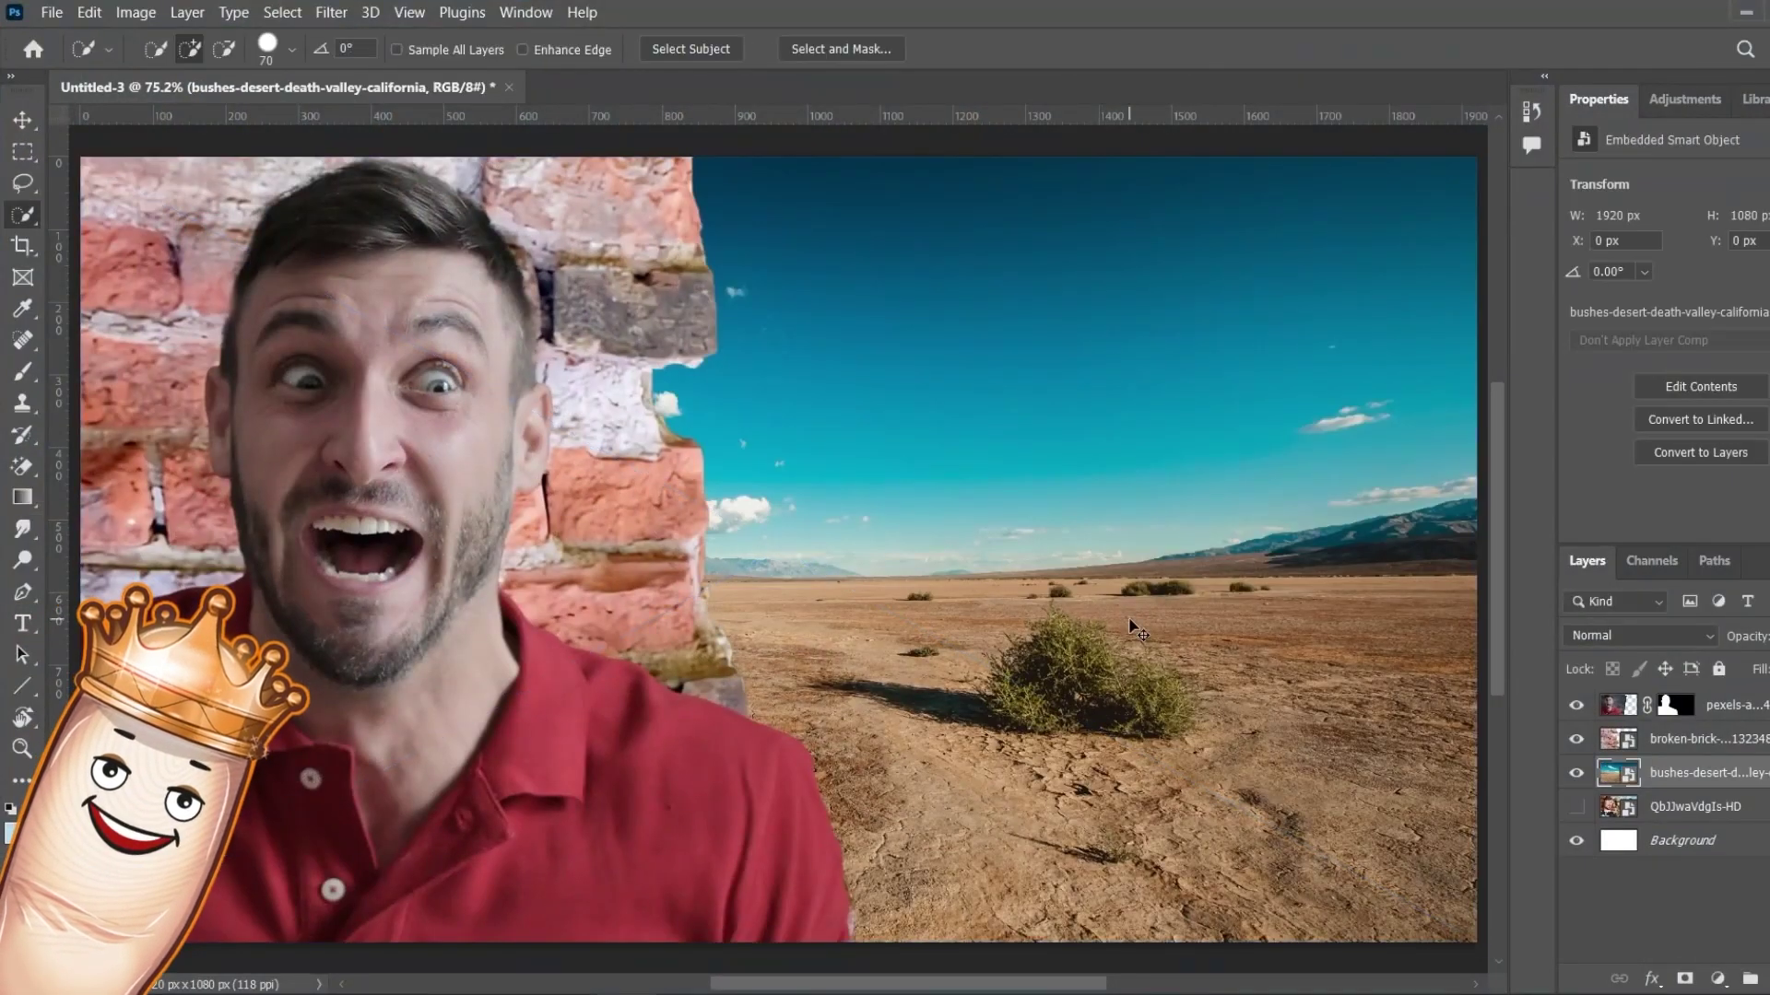
Tilt the desert backdrop behind the wall slightly.
key("ctrl+t")
mouse_move(1337, 526)
left_mouse_down()
mouse_move(1391, 533)
mouse_move(1359, 531)
left_mouse_up()
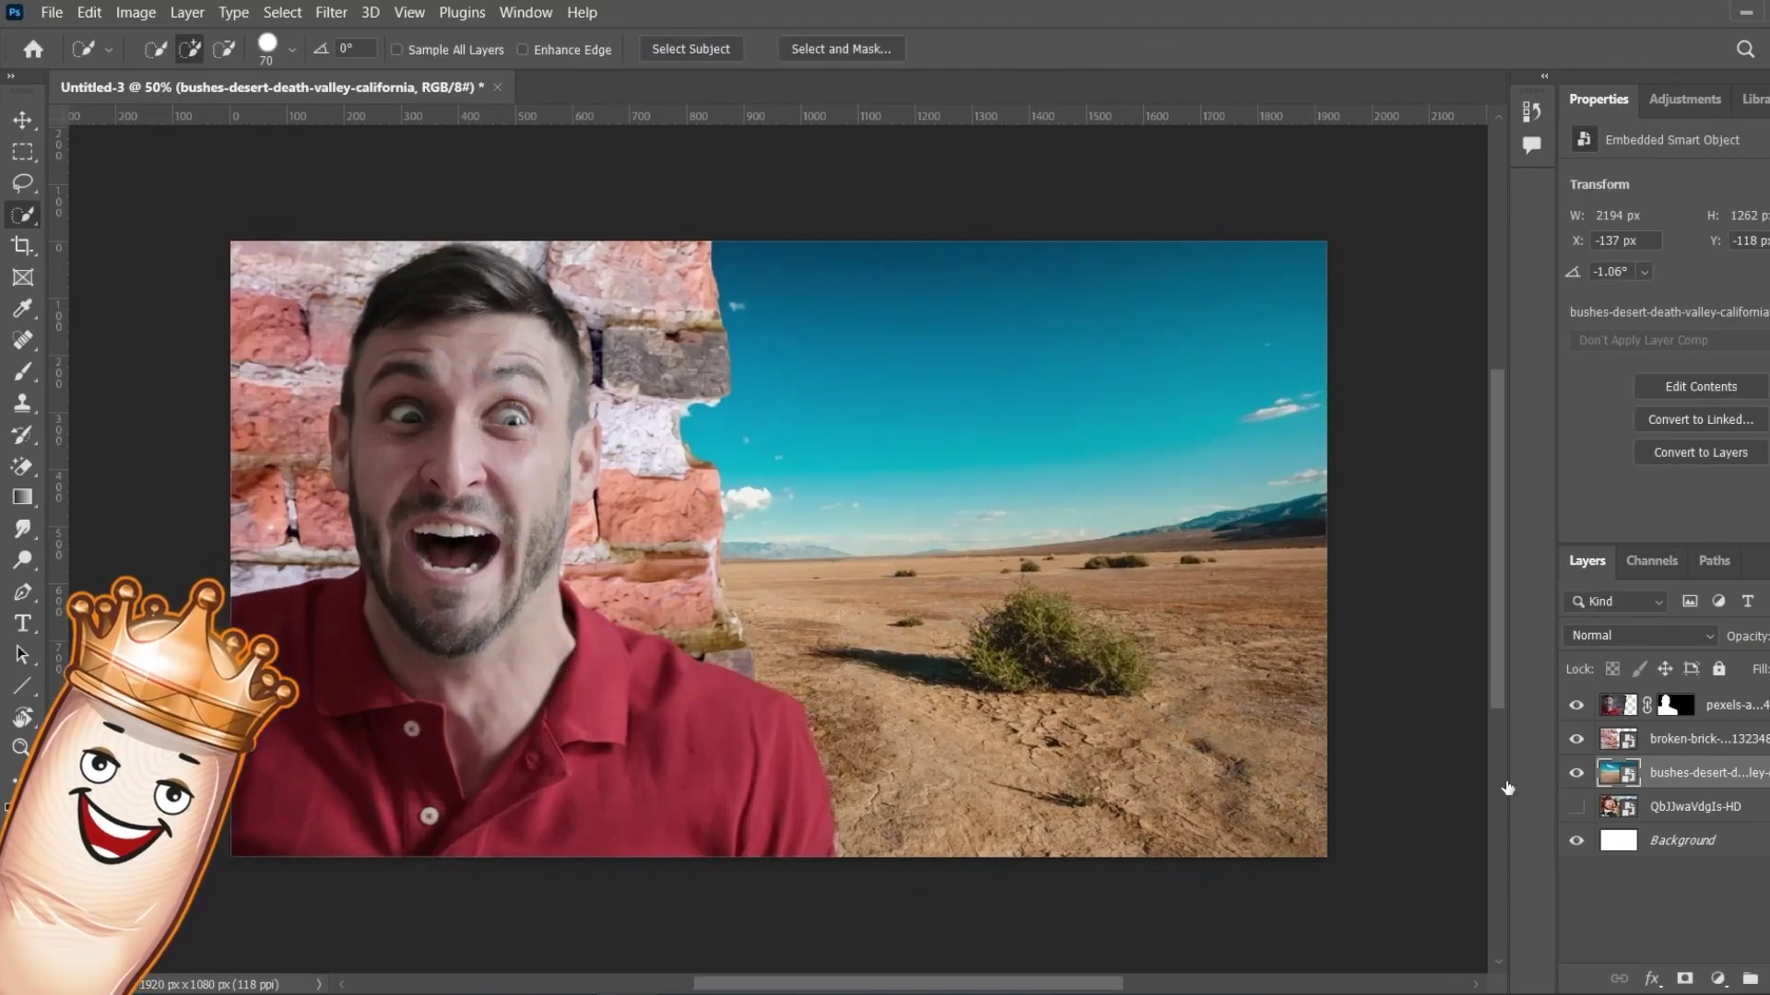
scroll(416, 448, "up", 1)
Remove the bush from the desert ground and mask off its plain sky.
key("l")
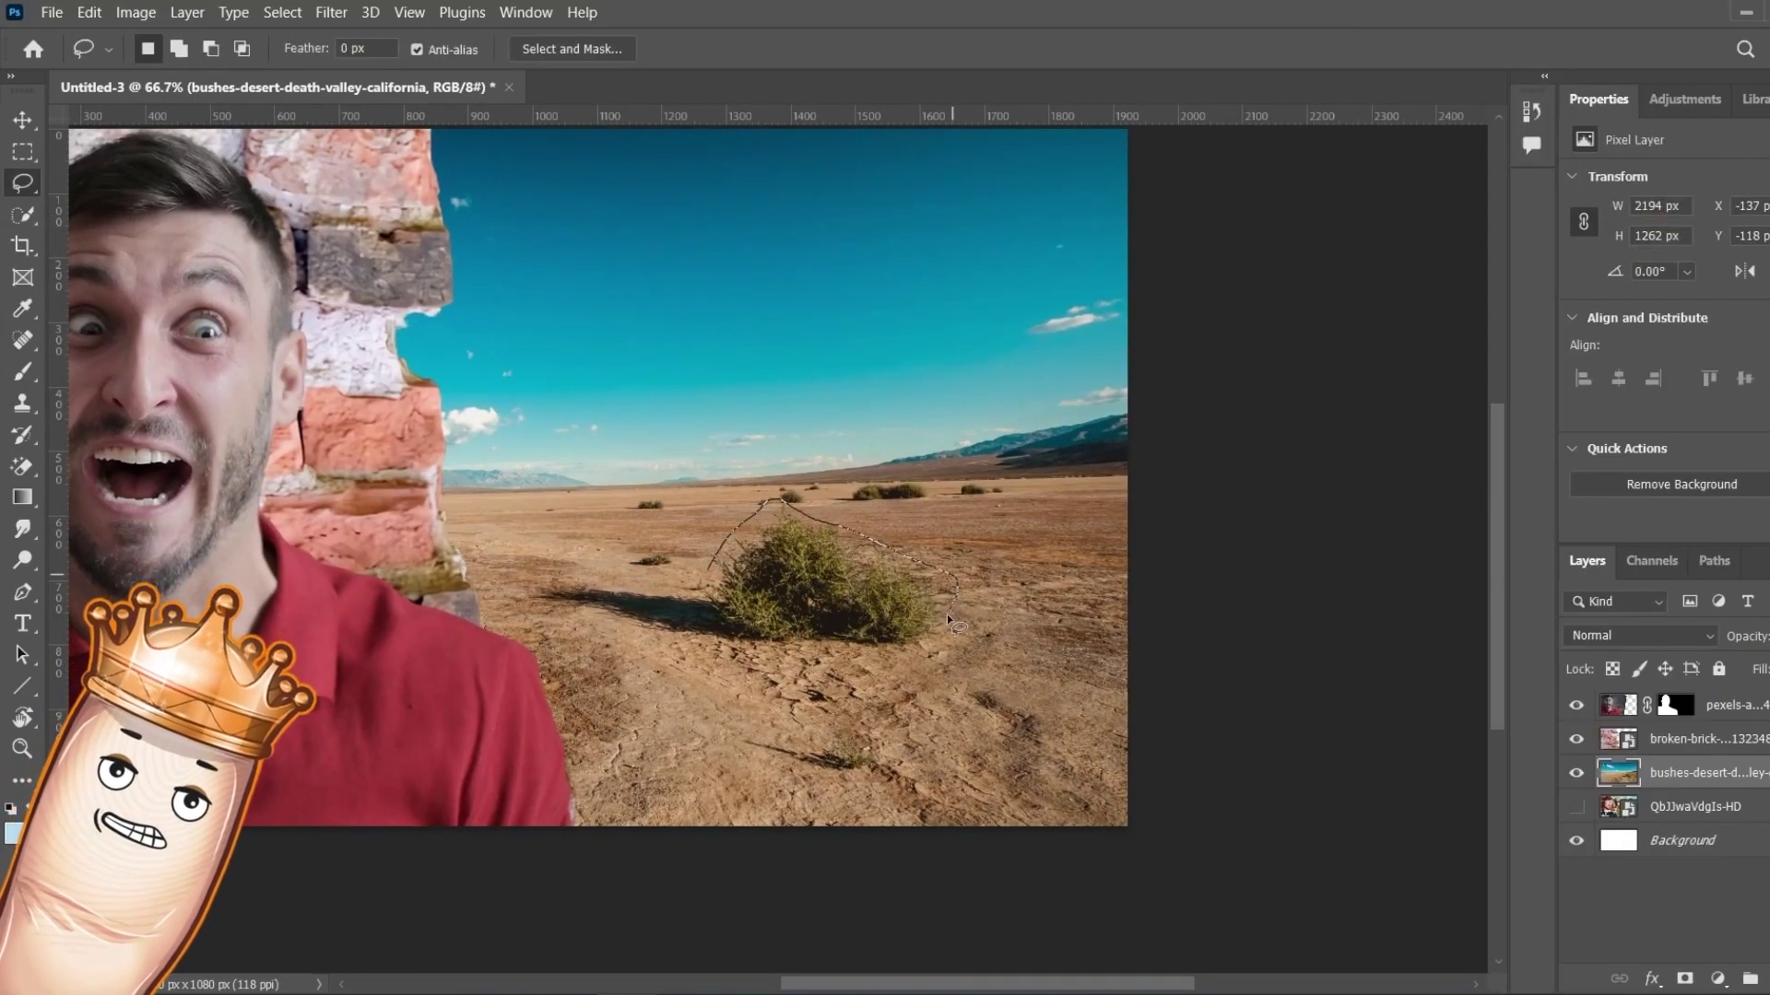
left_click_drag(703, 581, 704, 582)
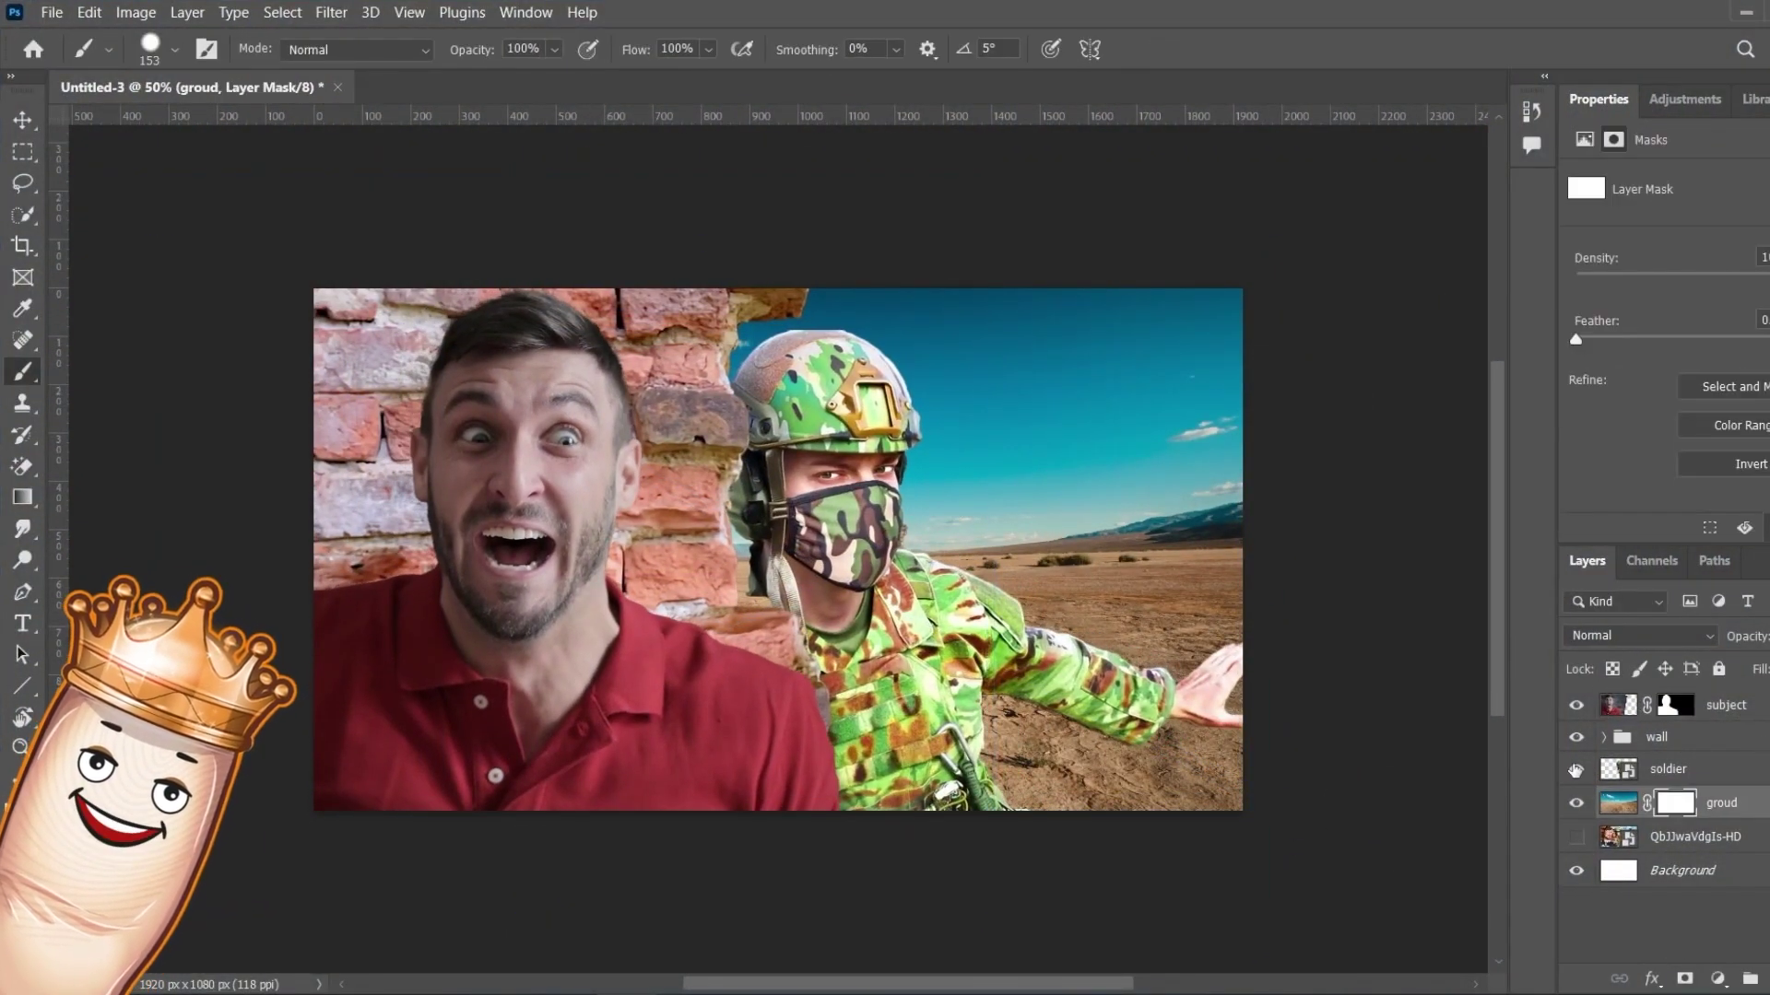
left_click_drag(1078, 500, 718, 525)
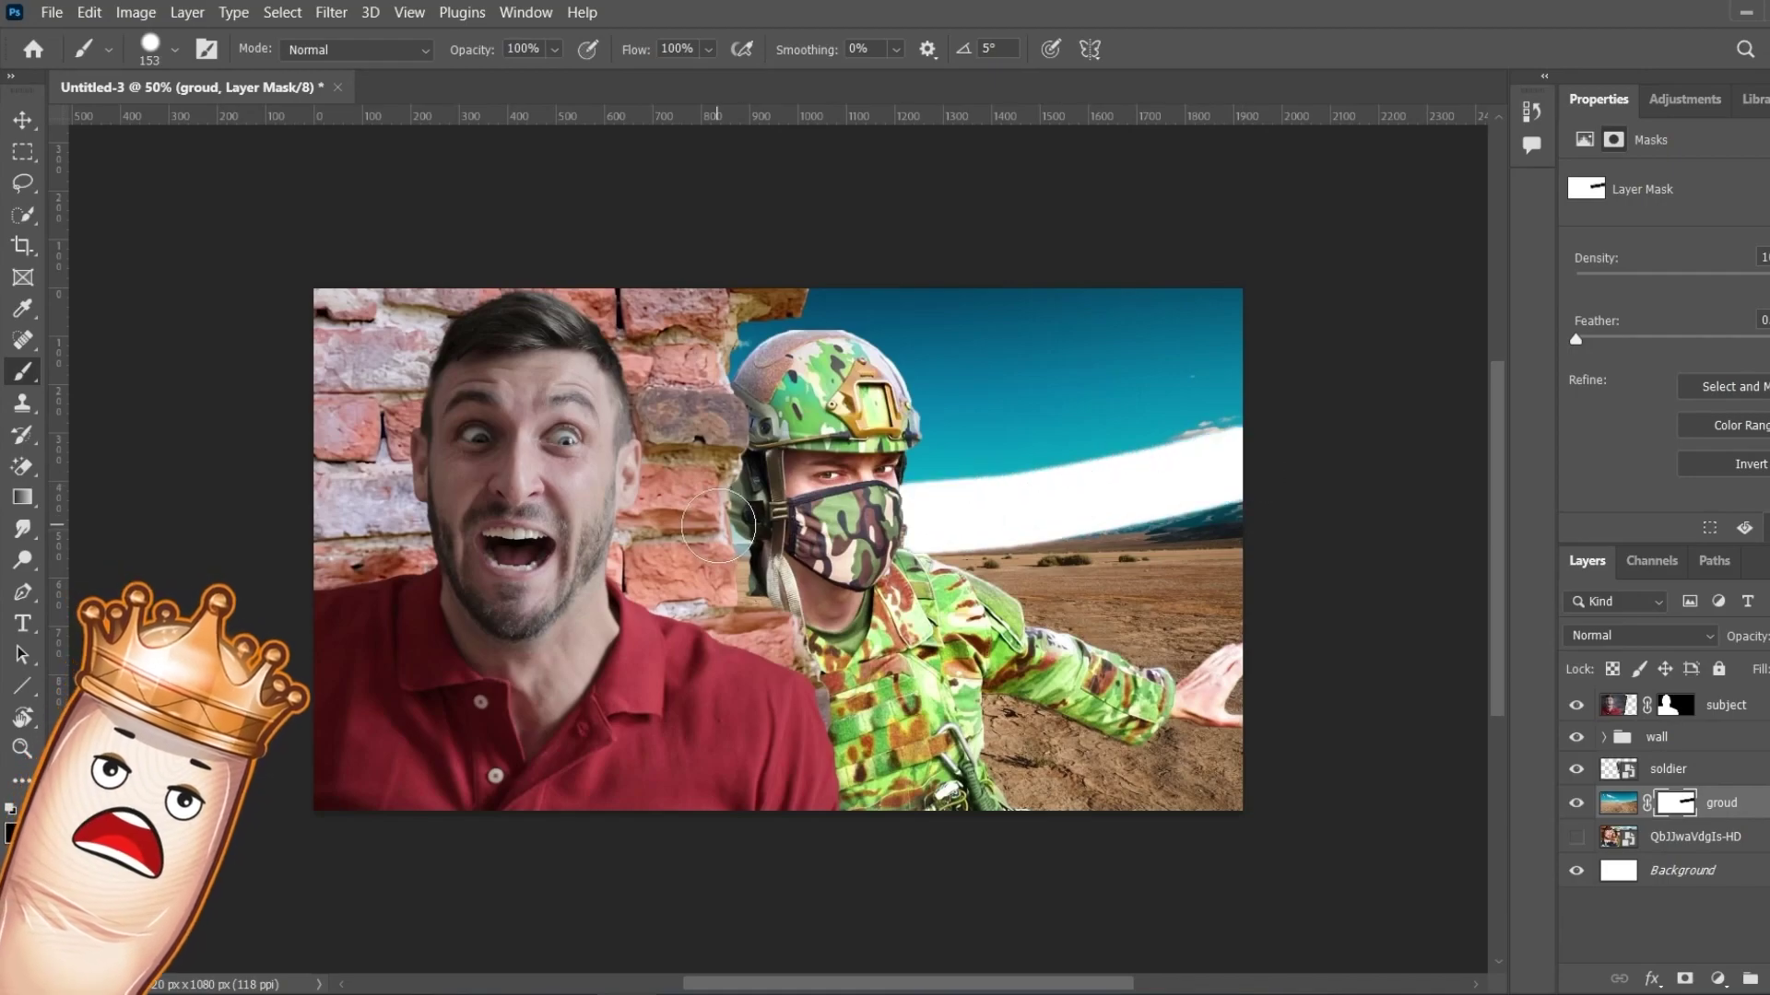
left_click_drag(850, 449, 1085, 361)
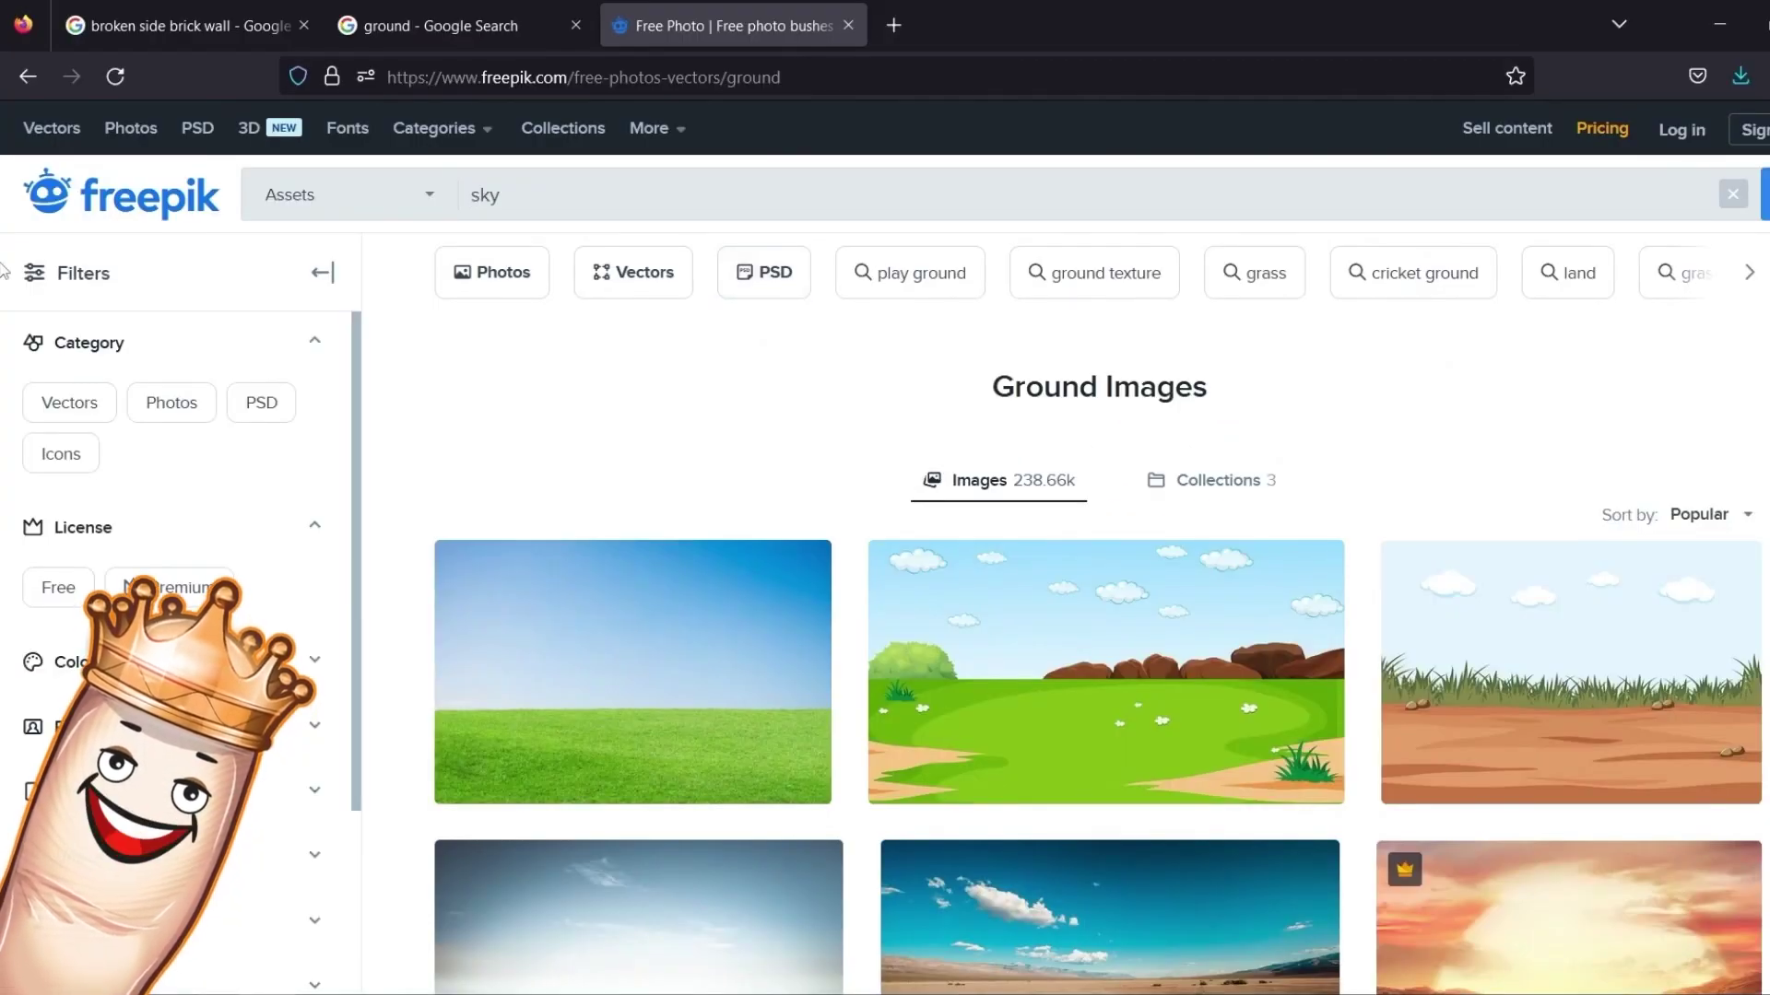
Place the white cloud on blue sky photo behind the desert, enlarged and shifted up-right.
key("Return")
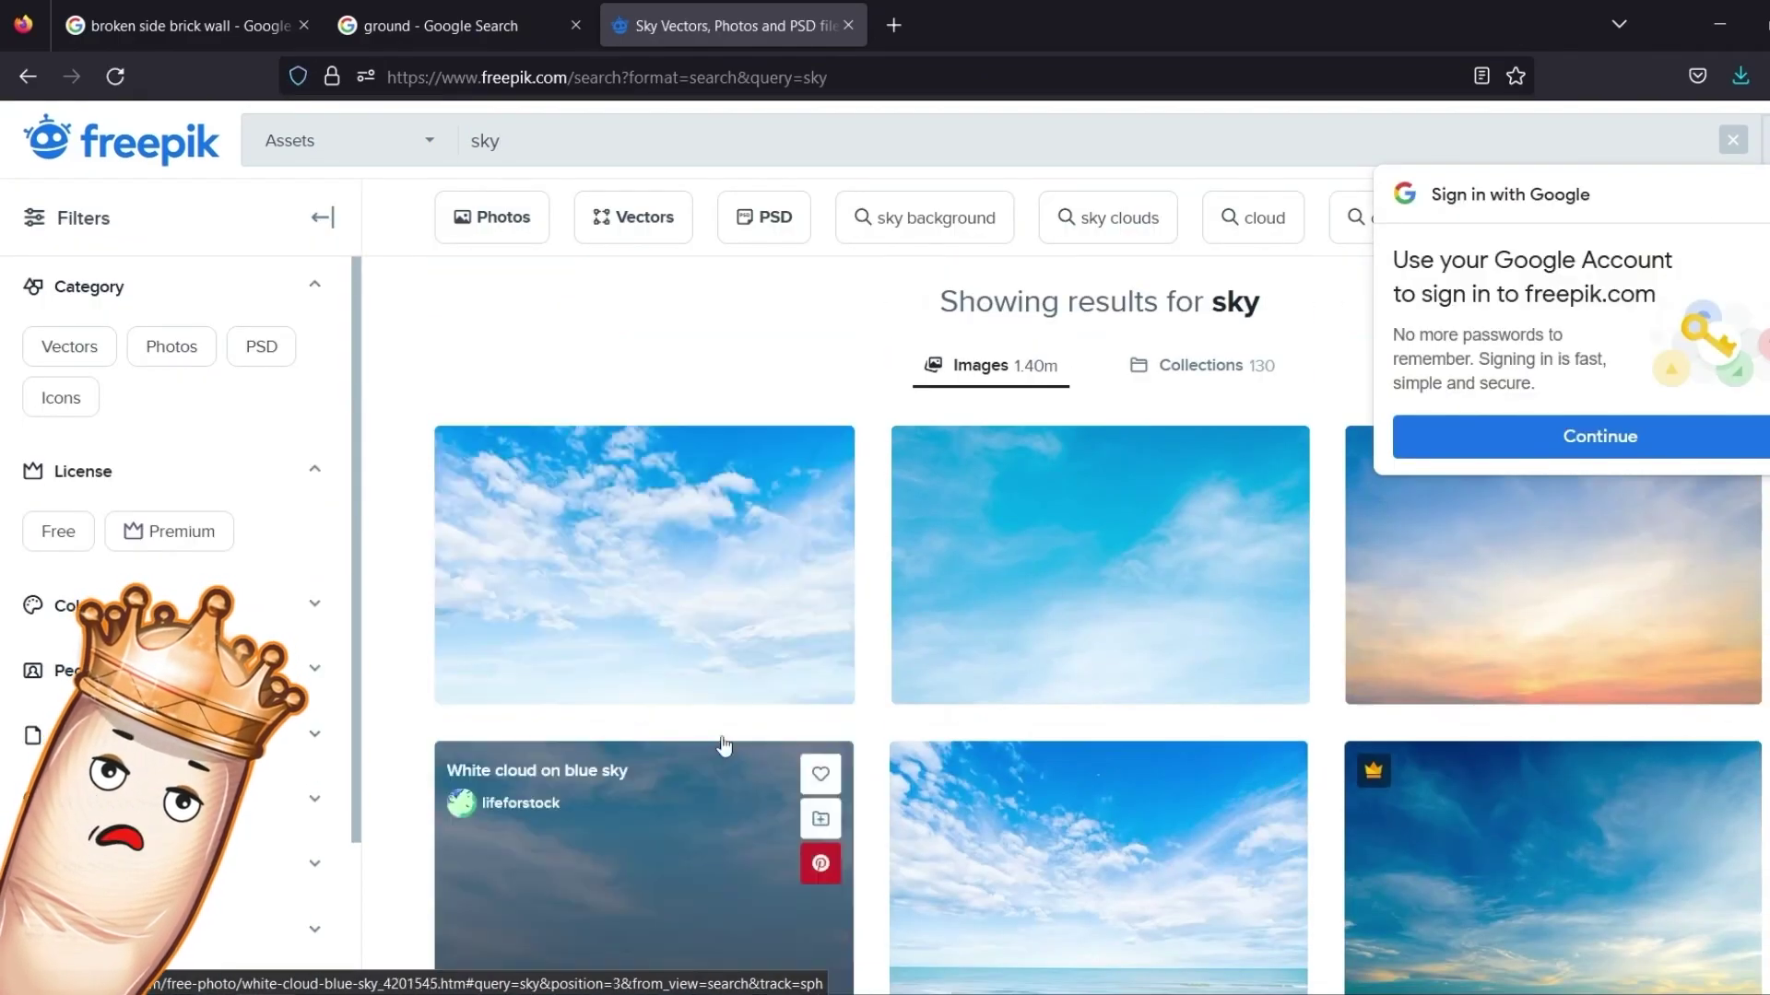
left_click(723, 793)
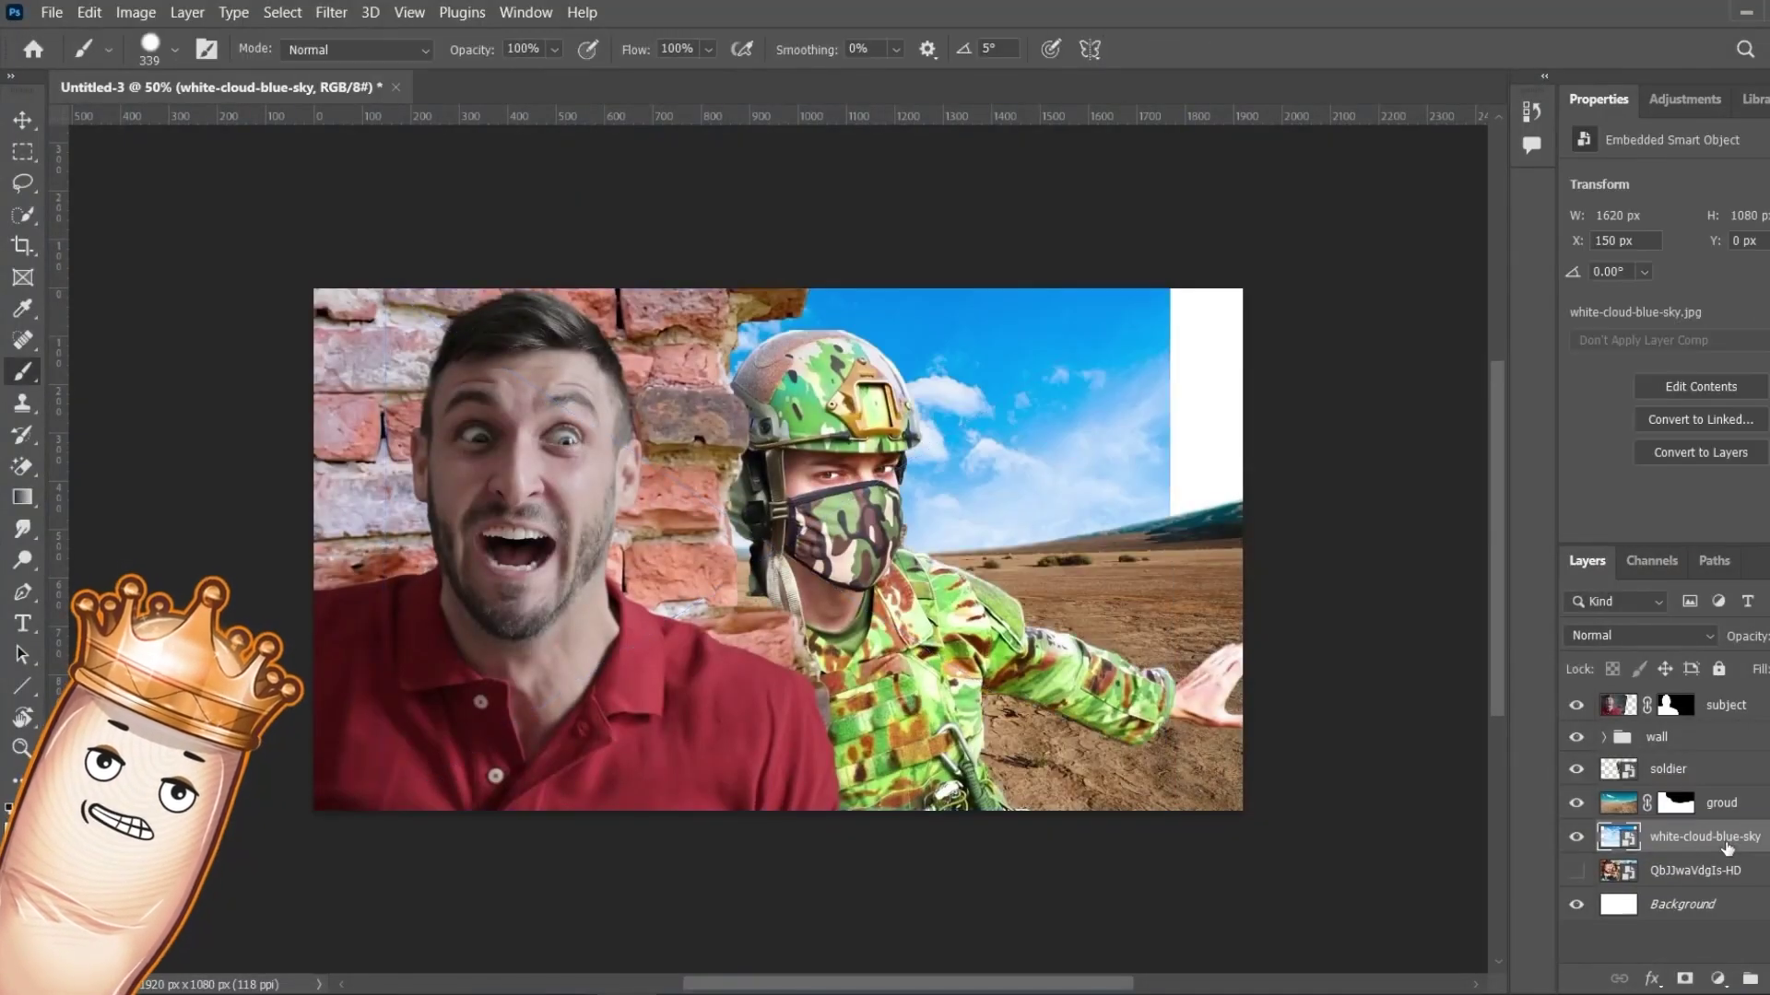
left_click_drag(1175, 700, 1246, 672)
left_click_drag(1083, 572, 1130, 500)
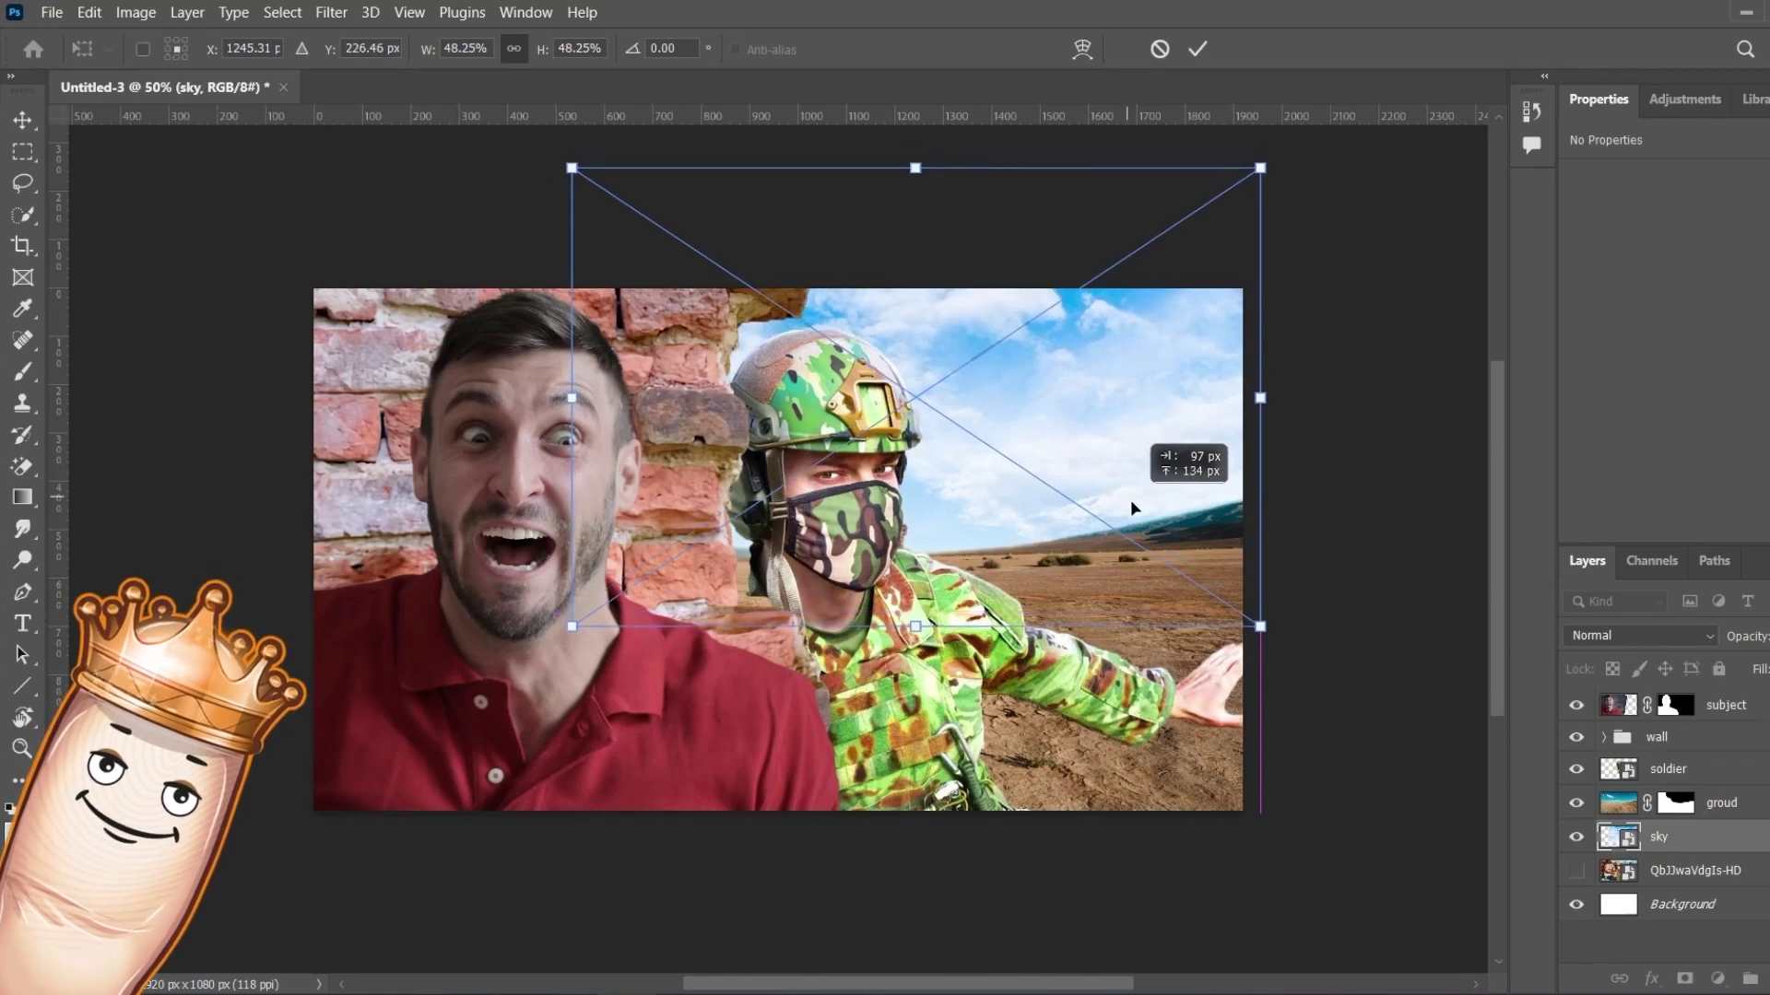
Commit the sky, move the reference thumbnail layer to the top, and compare against it.
key("Return")
left_click_drag(1659, 870, 1650, 703)
left_click(1578, 706)
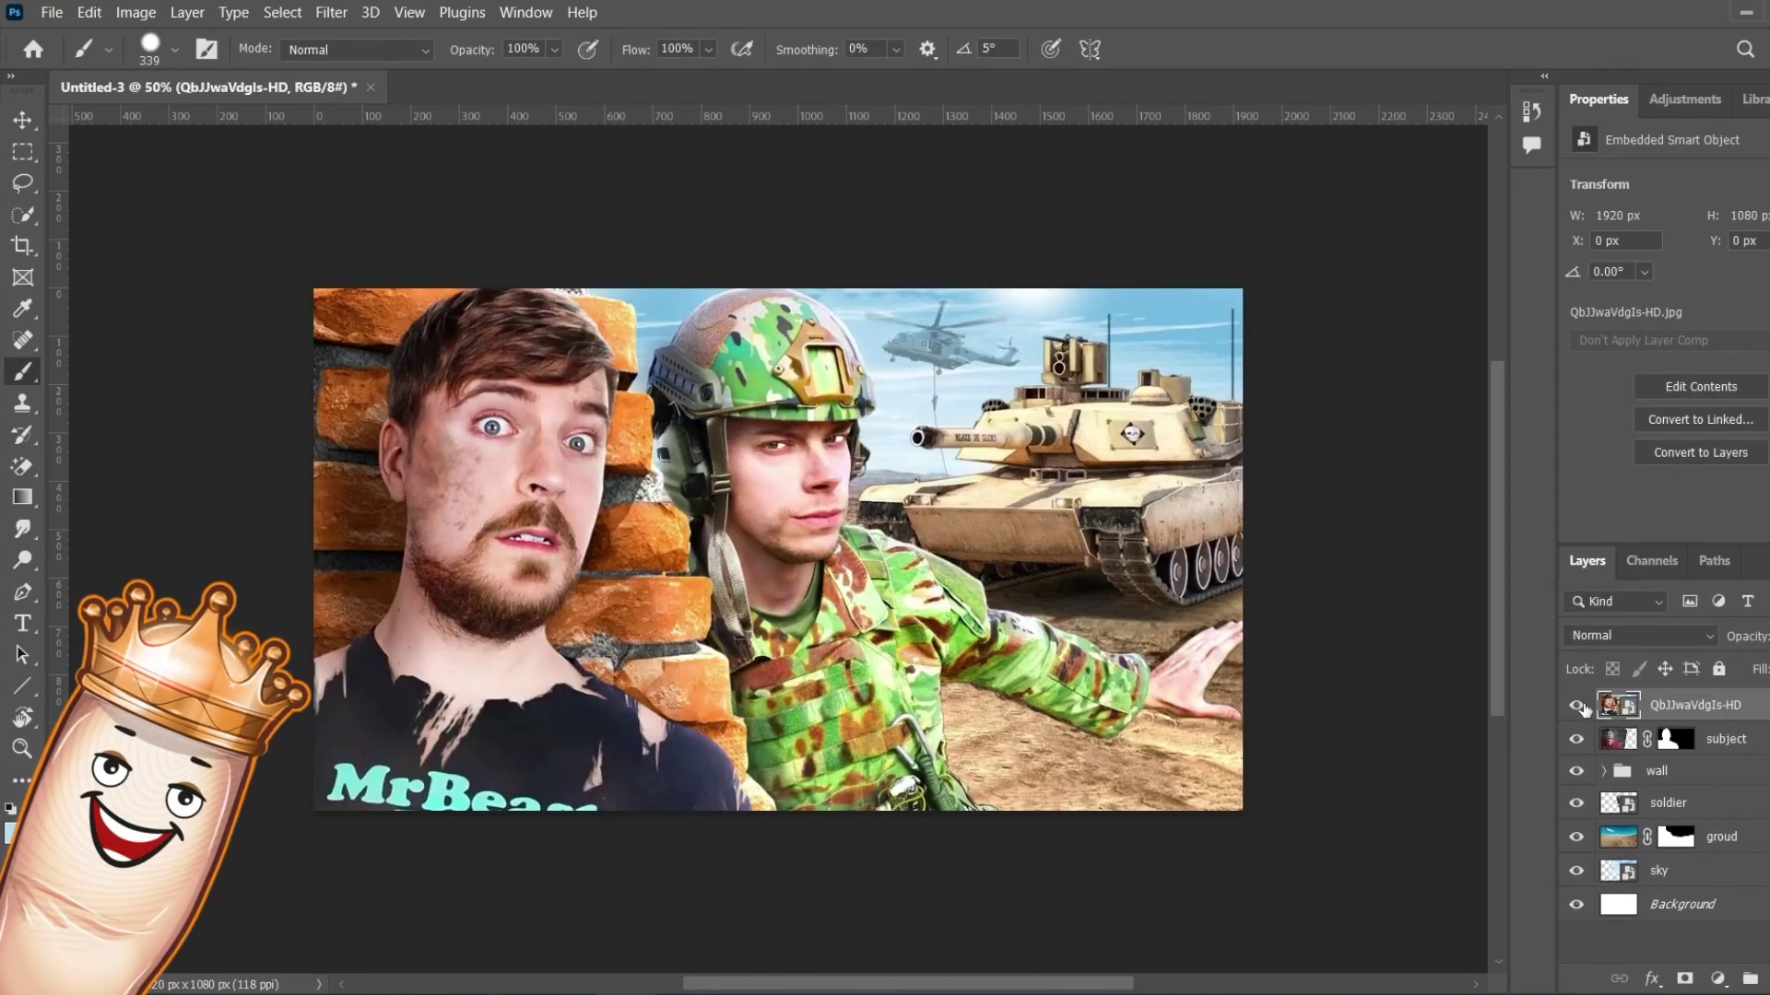
left_click(1576, 706)
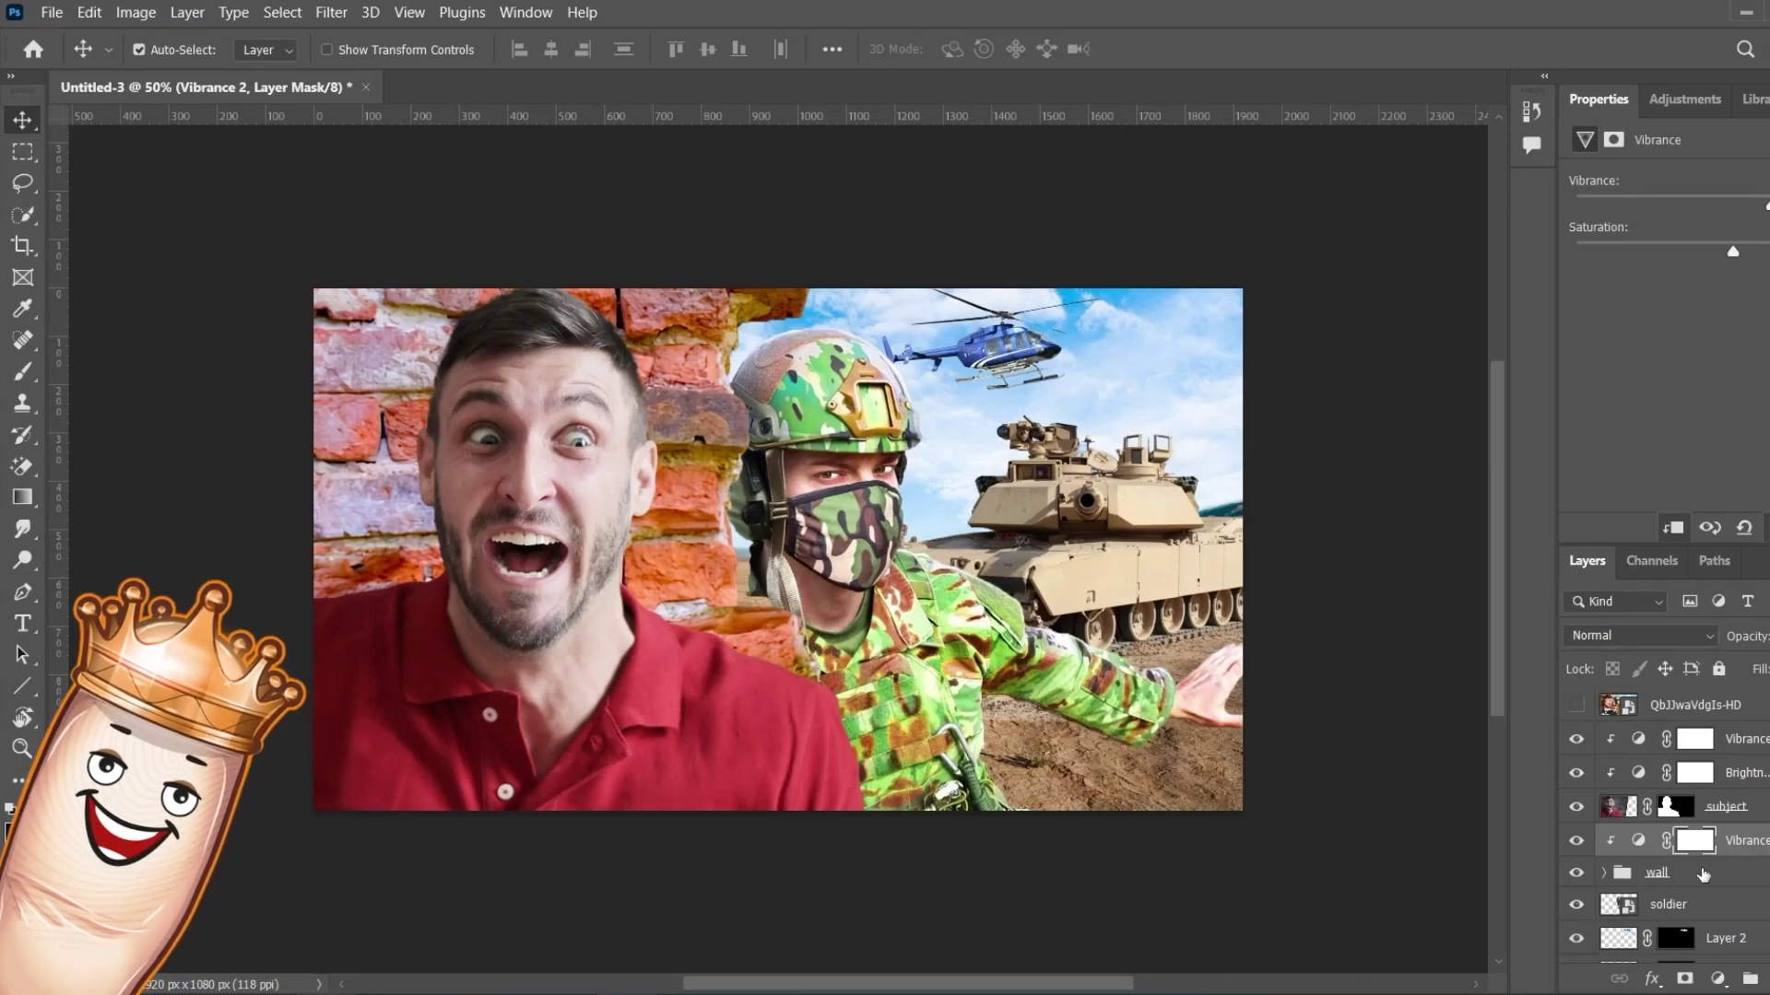
Add an Exposure adjustment to the wall group and make the man's copy a smart object.
left_click(1702, 873)
left_click(1717, 979)
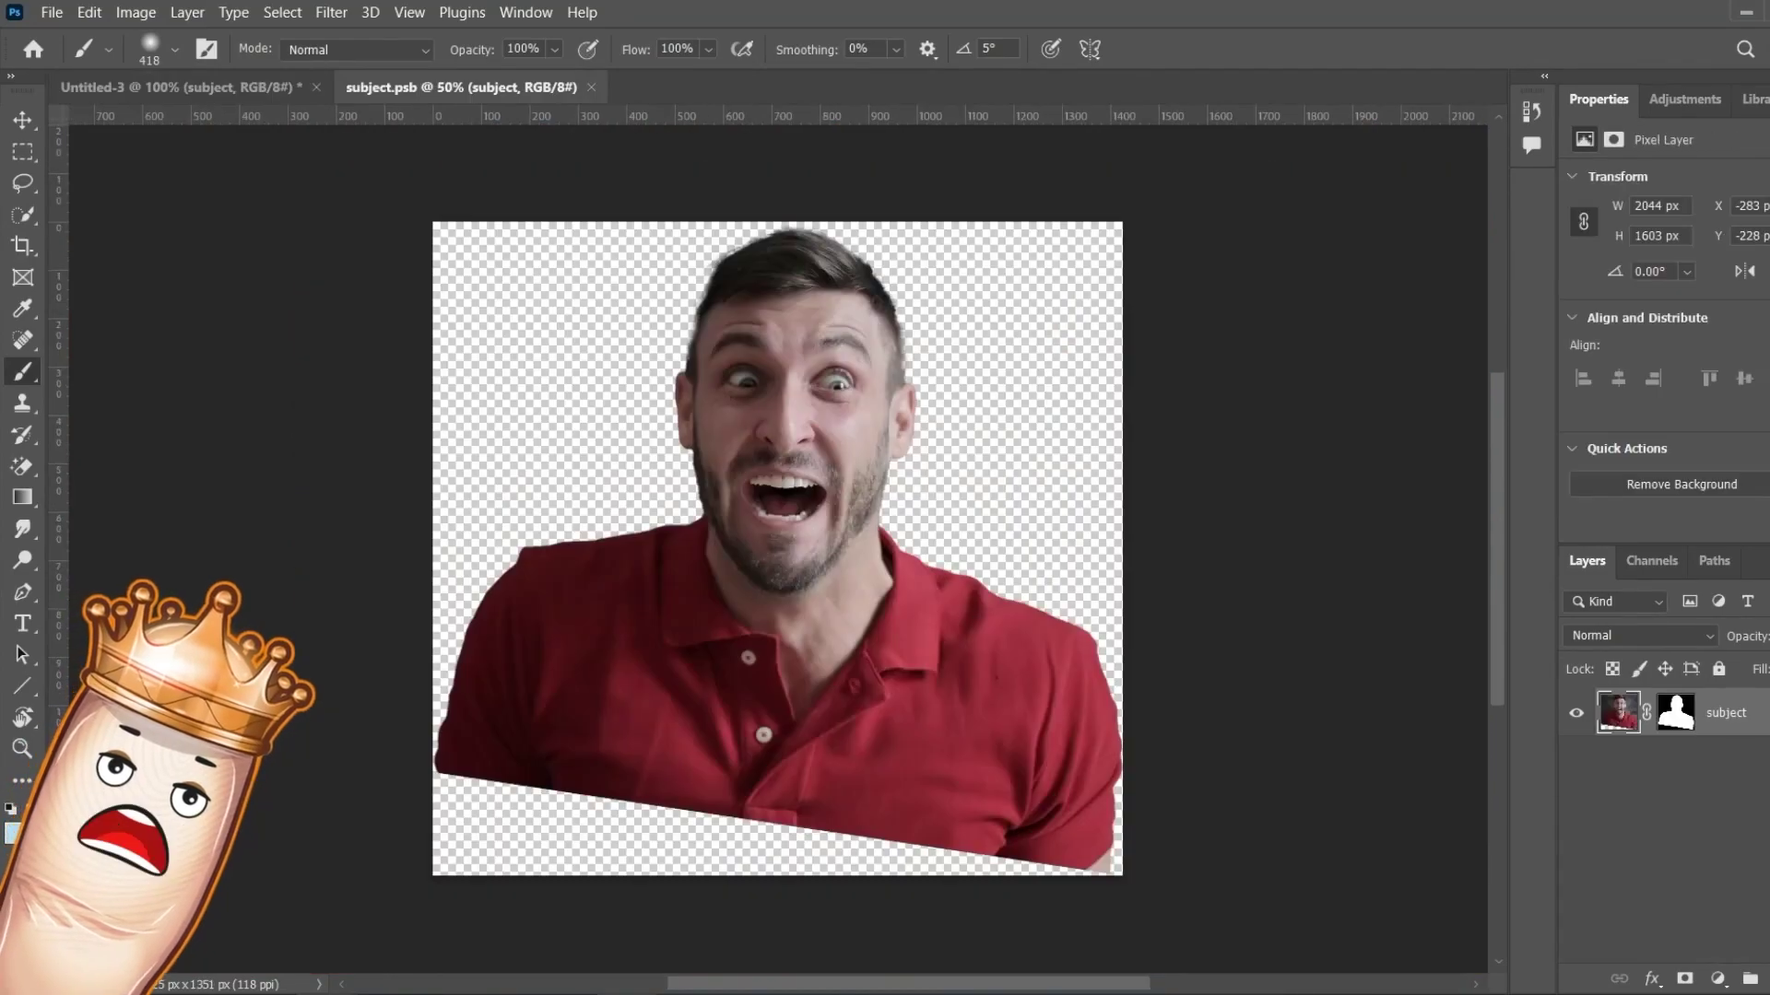
right_click(1733, 712)
left_click(1583, 343)
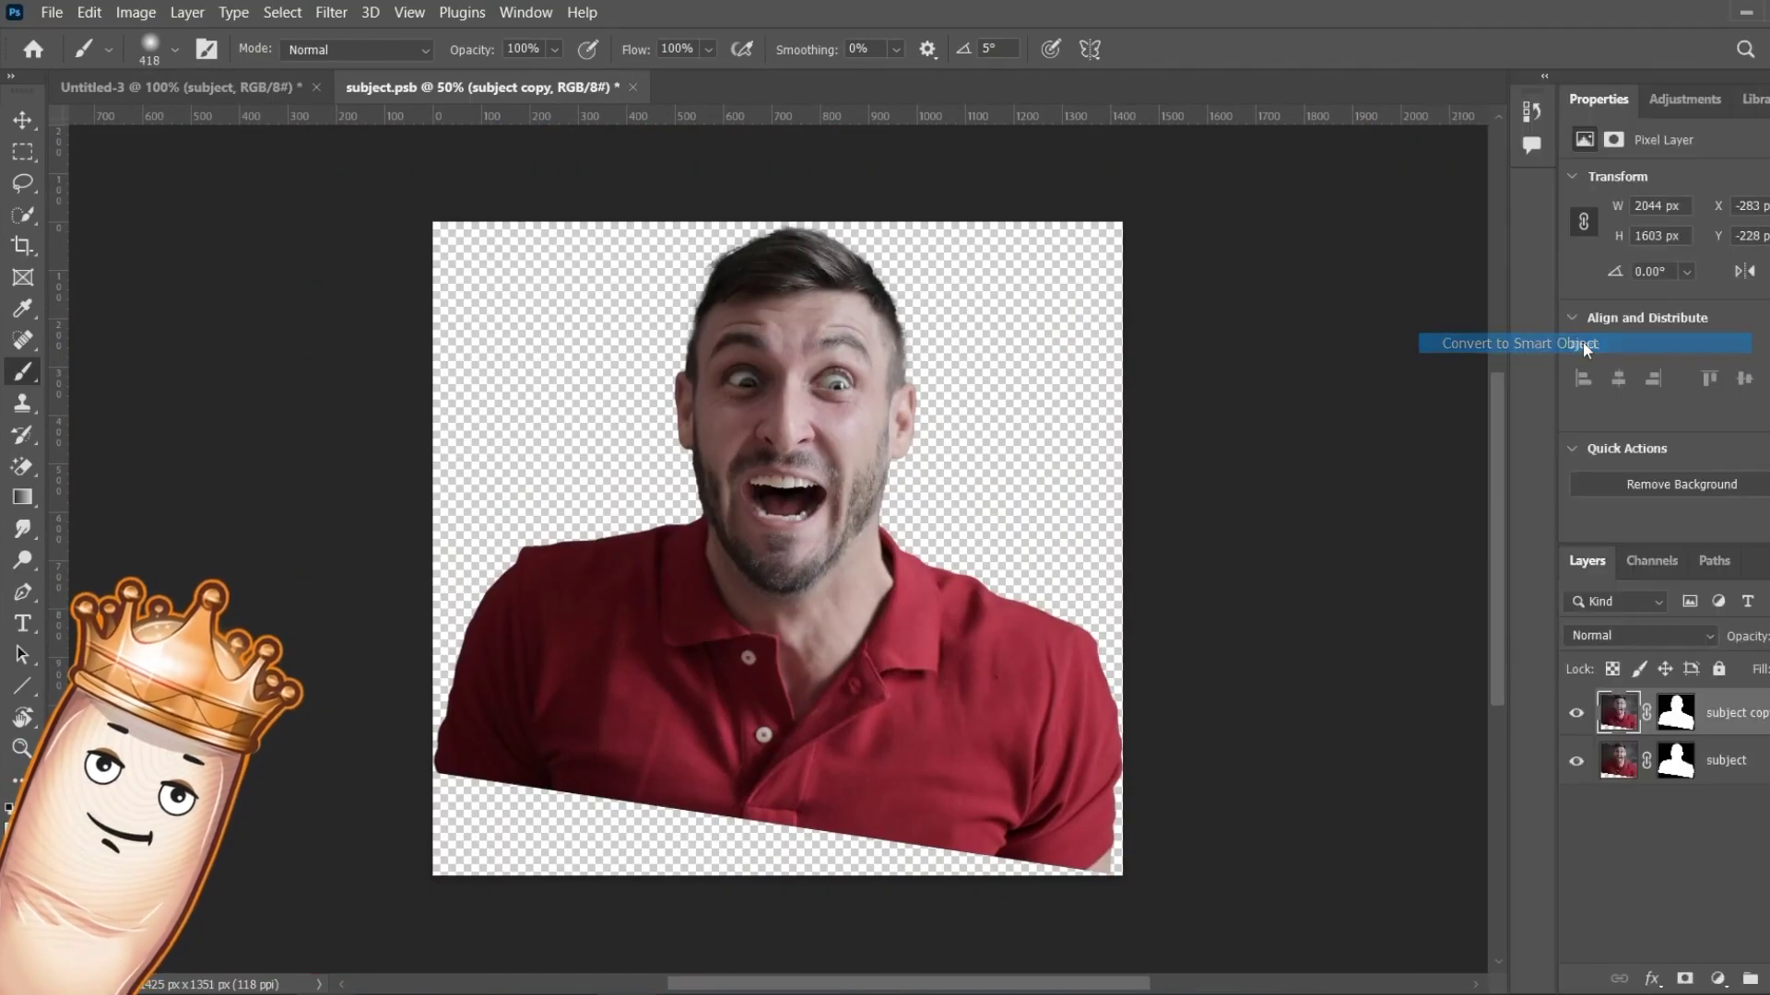
Apply a Camera Raw filter to the man and add another exposure adjustment layer.
left_click(332, 12)
left_click(479, 185)
left_click(1691, 979)
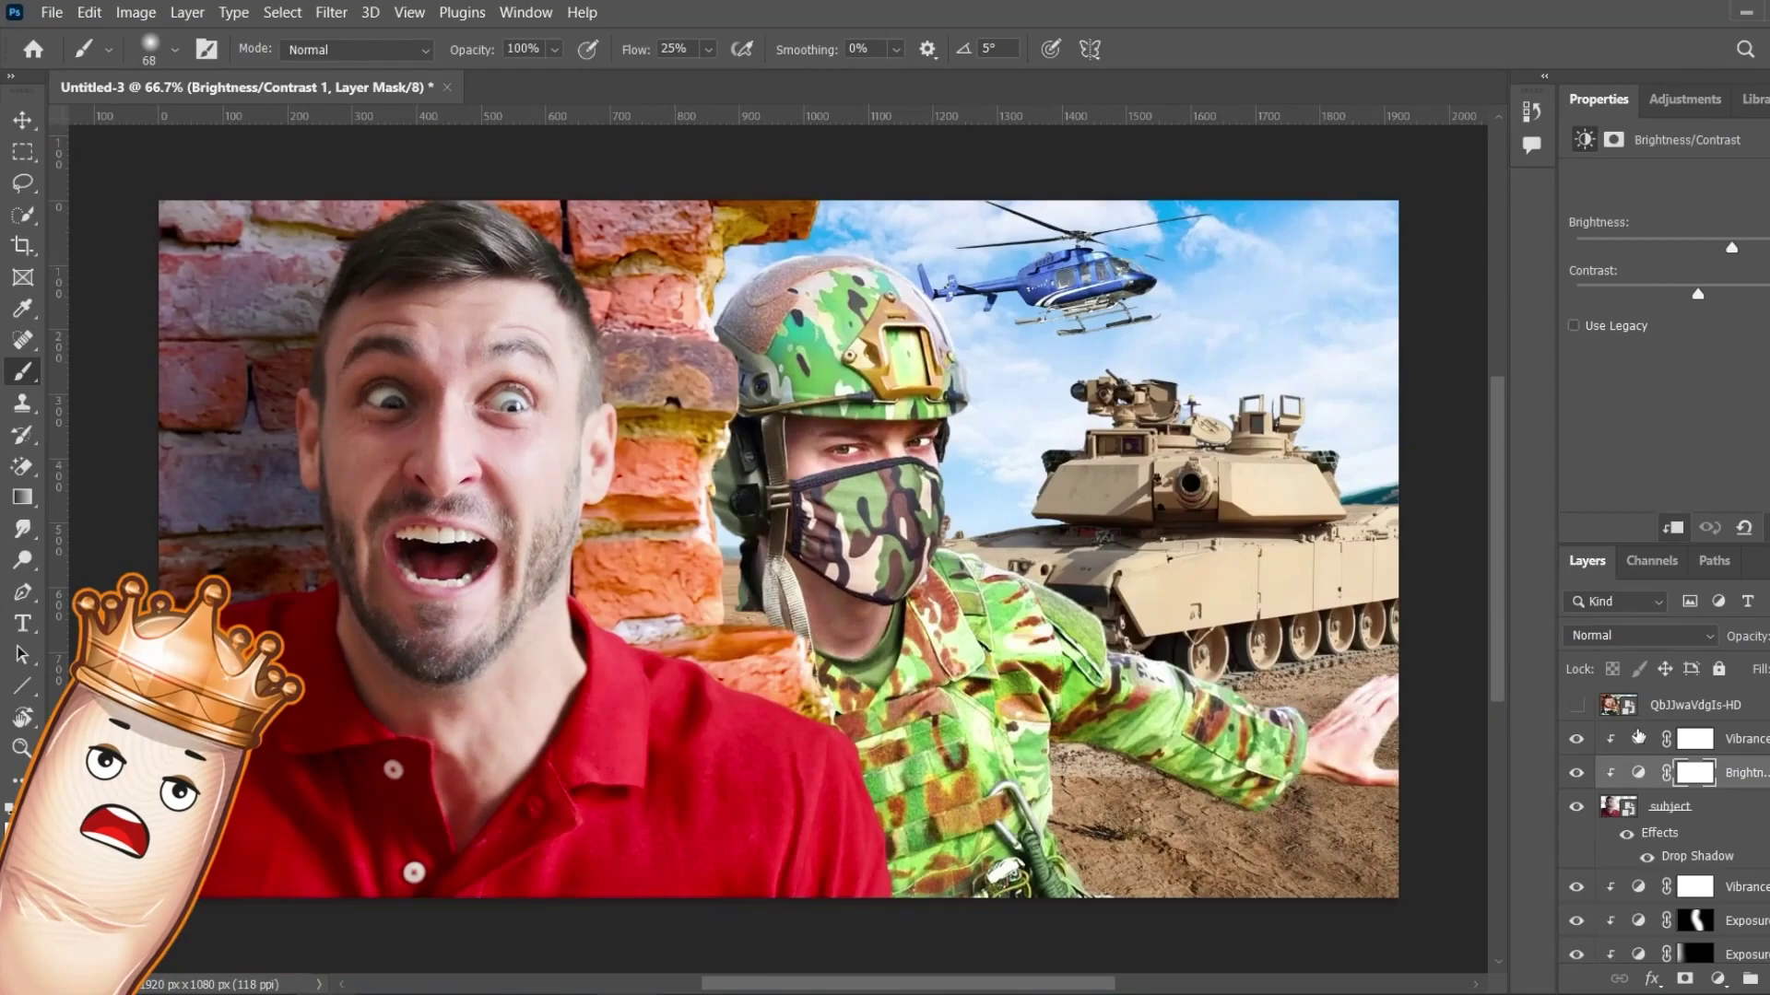
left_click(1717, 979)
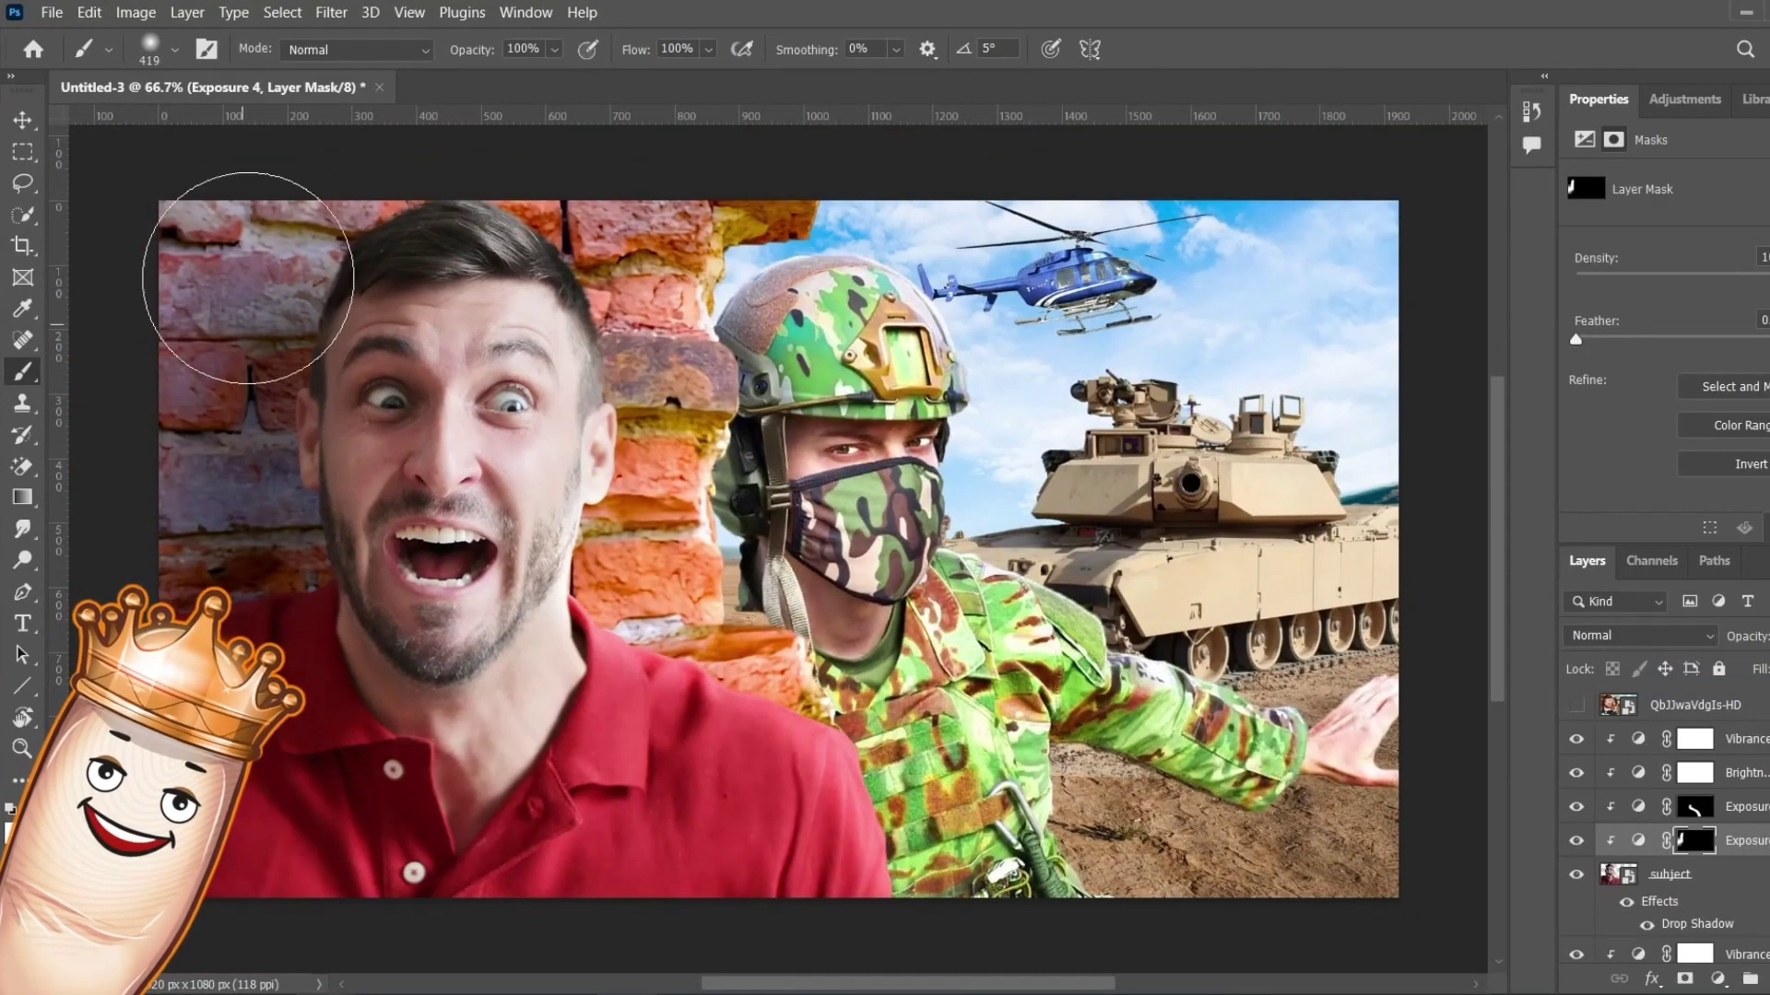
Give the wall layer a drop shadow with opacity 54, distance 45 and size 125.
left_click(1638, 840)
key("v")
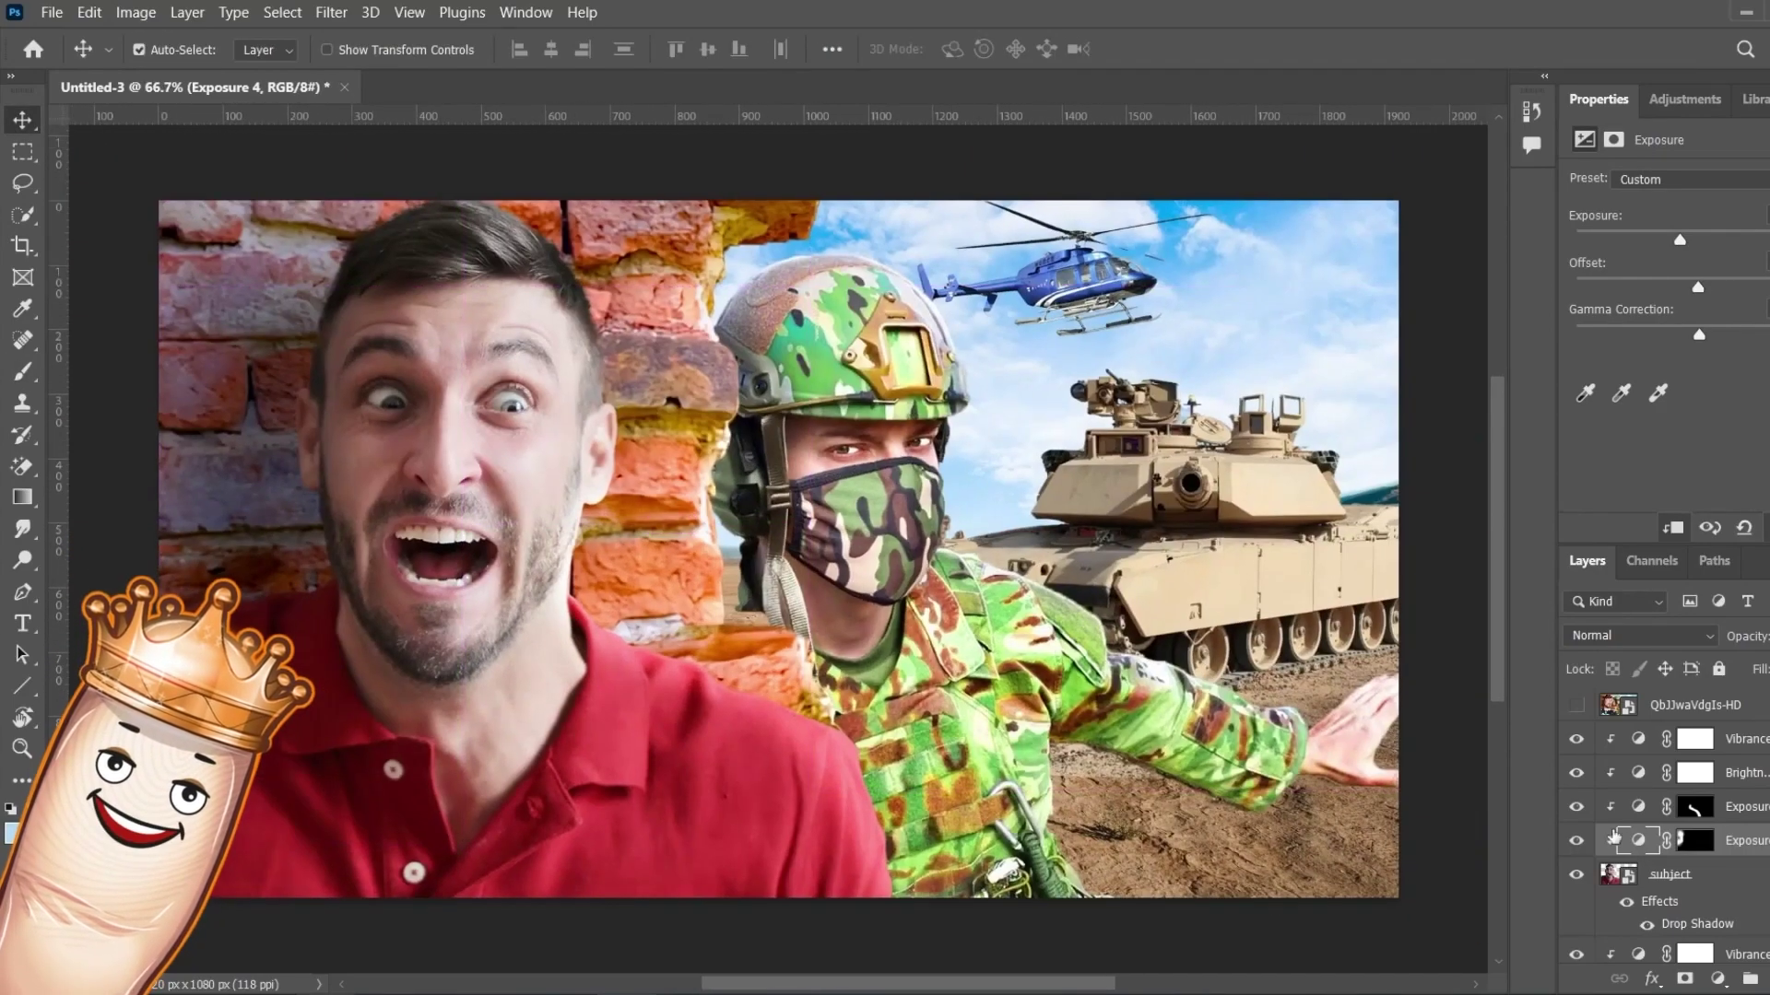
scroll(1631, 858, "down", 5)
left_click(1656, 782)
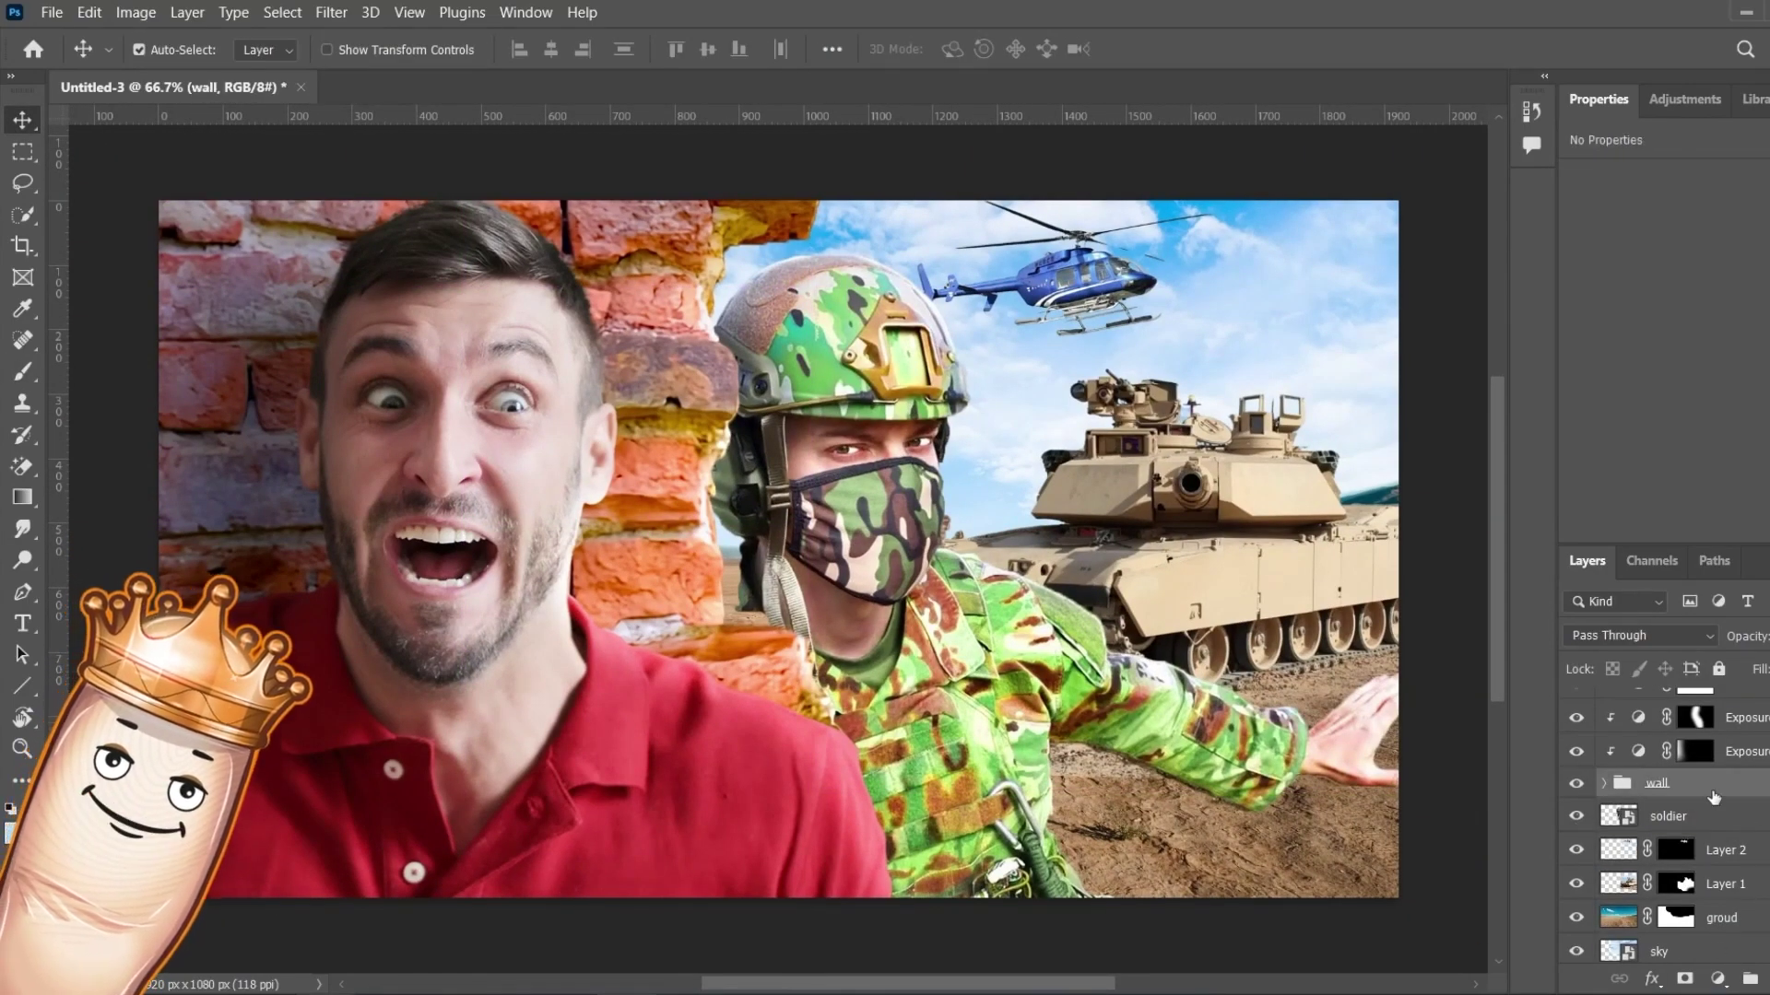
double_click(1697, 834)
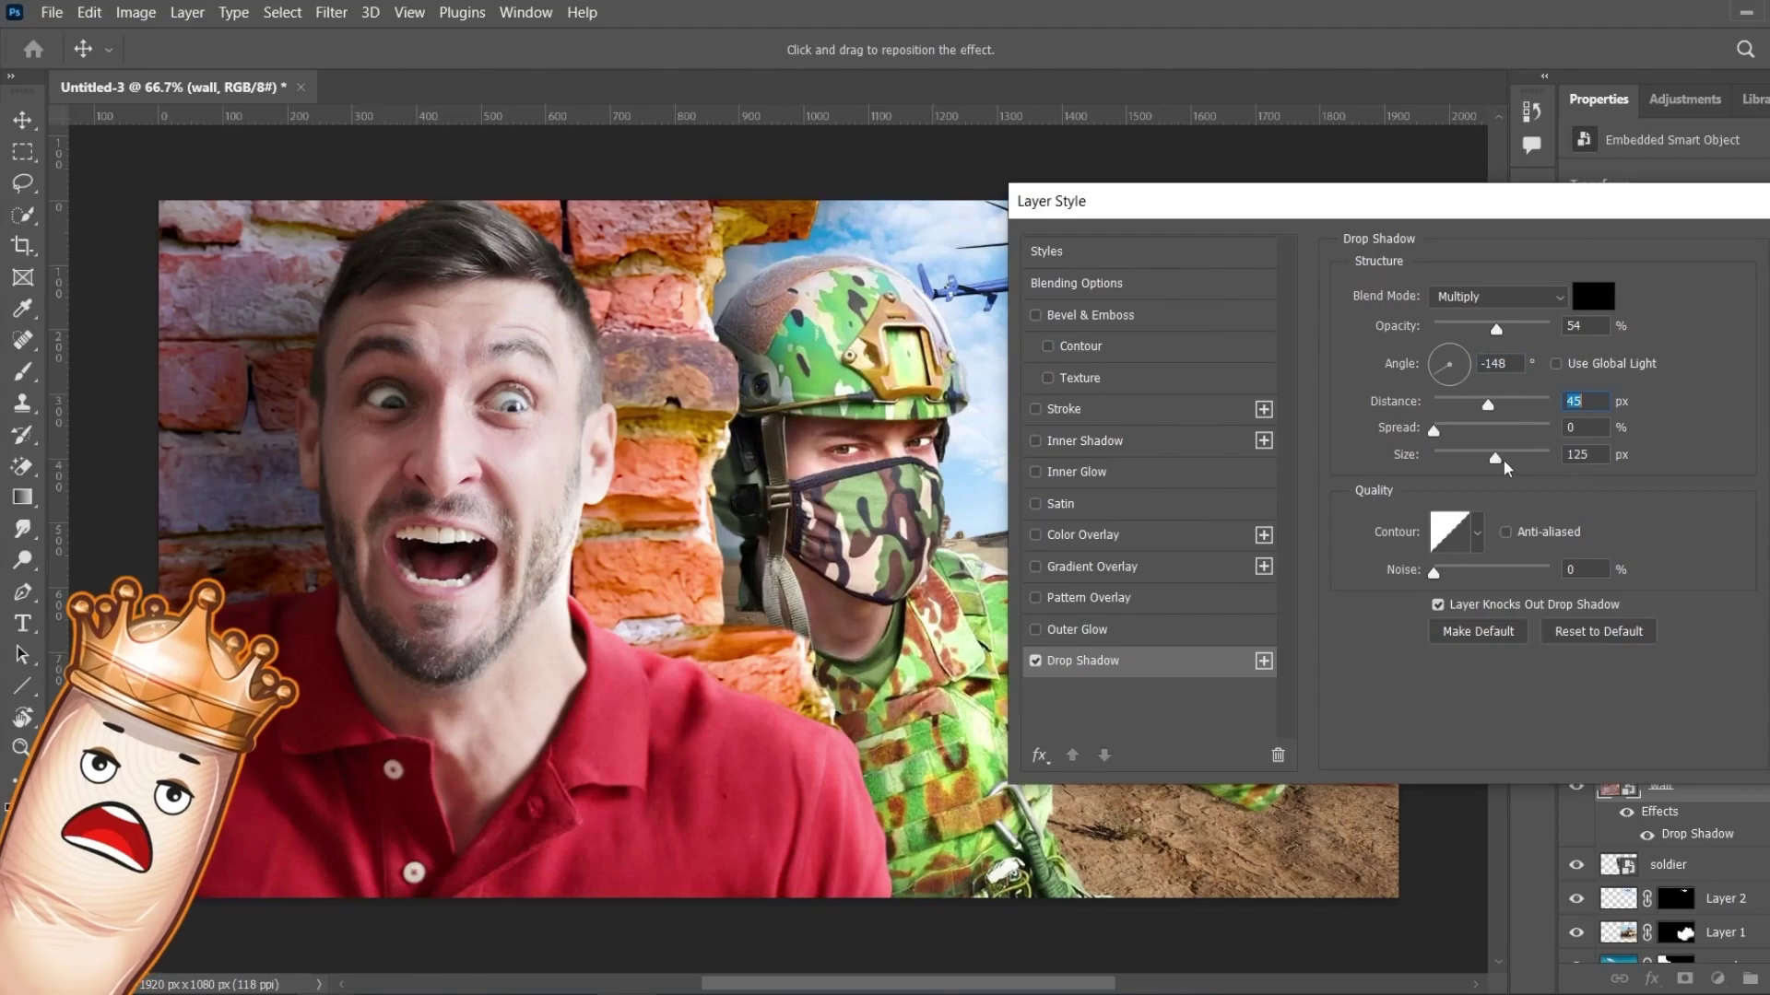
key("Return")
key("ctrl+0")
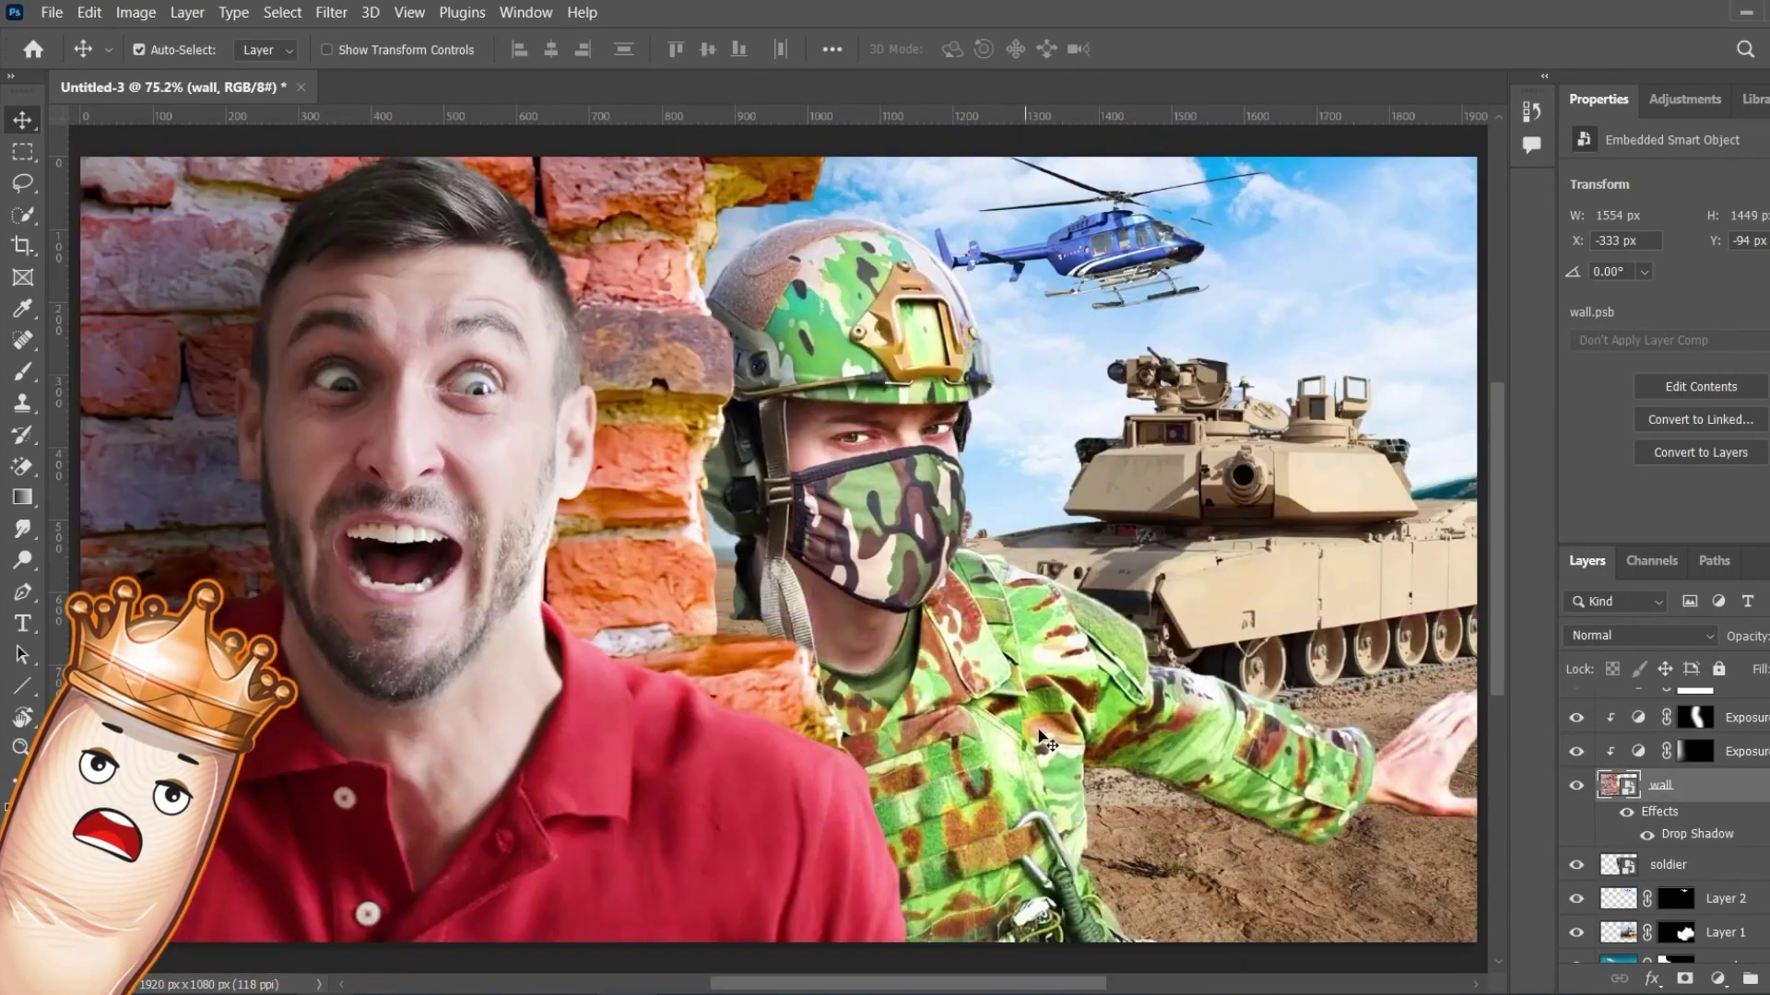
Toggle the helicopter and reference thumbnail layers to compare the composition.
left_click(1576, 899)
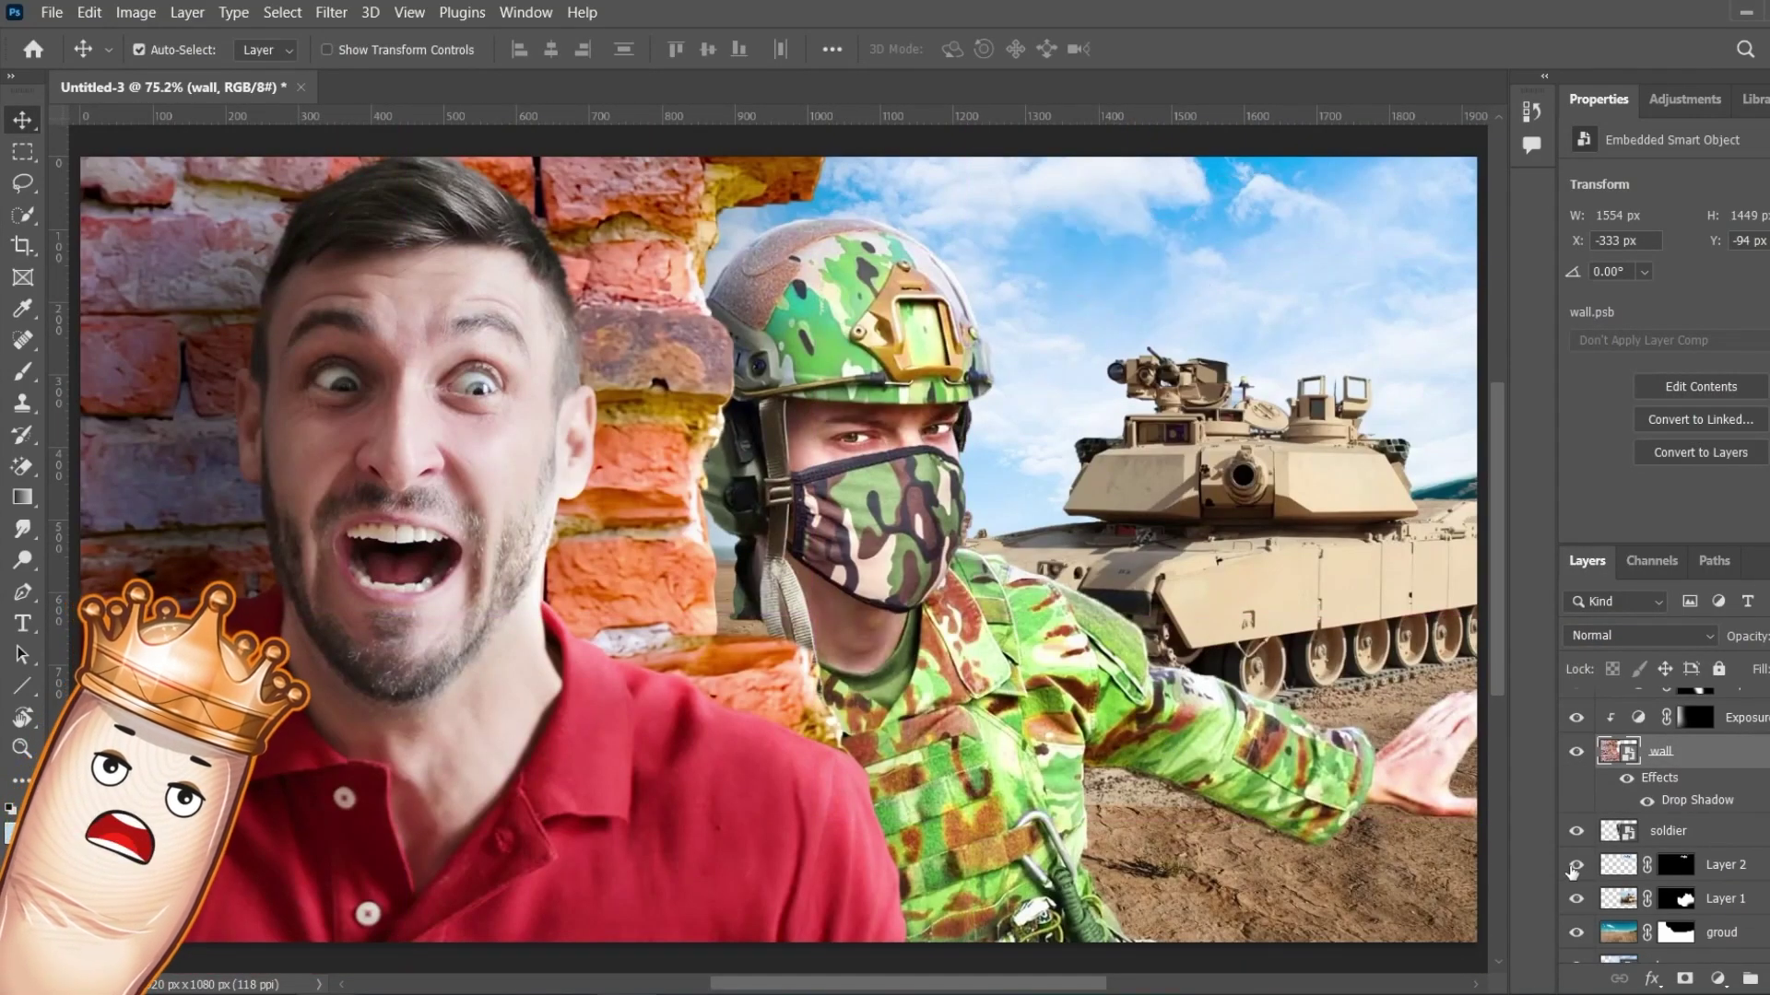
left_click(1576, 898)
scroll(1659, 830, "up", 5)
left_click(1577, 706)
left_click(1577, 706)
scroll(1659, 830, "down", 3)
Add a Gradient Map clipped to the helicopter and edit its gradient colours.
left_click(1718, 979)
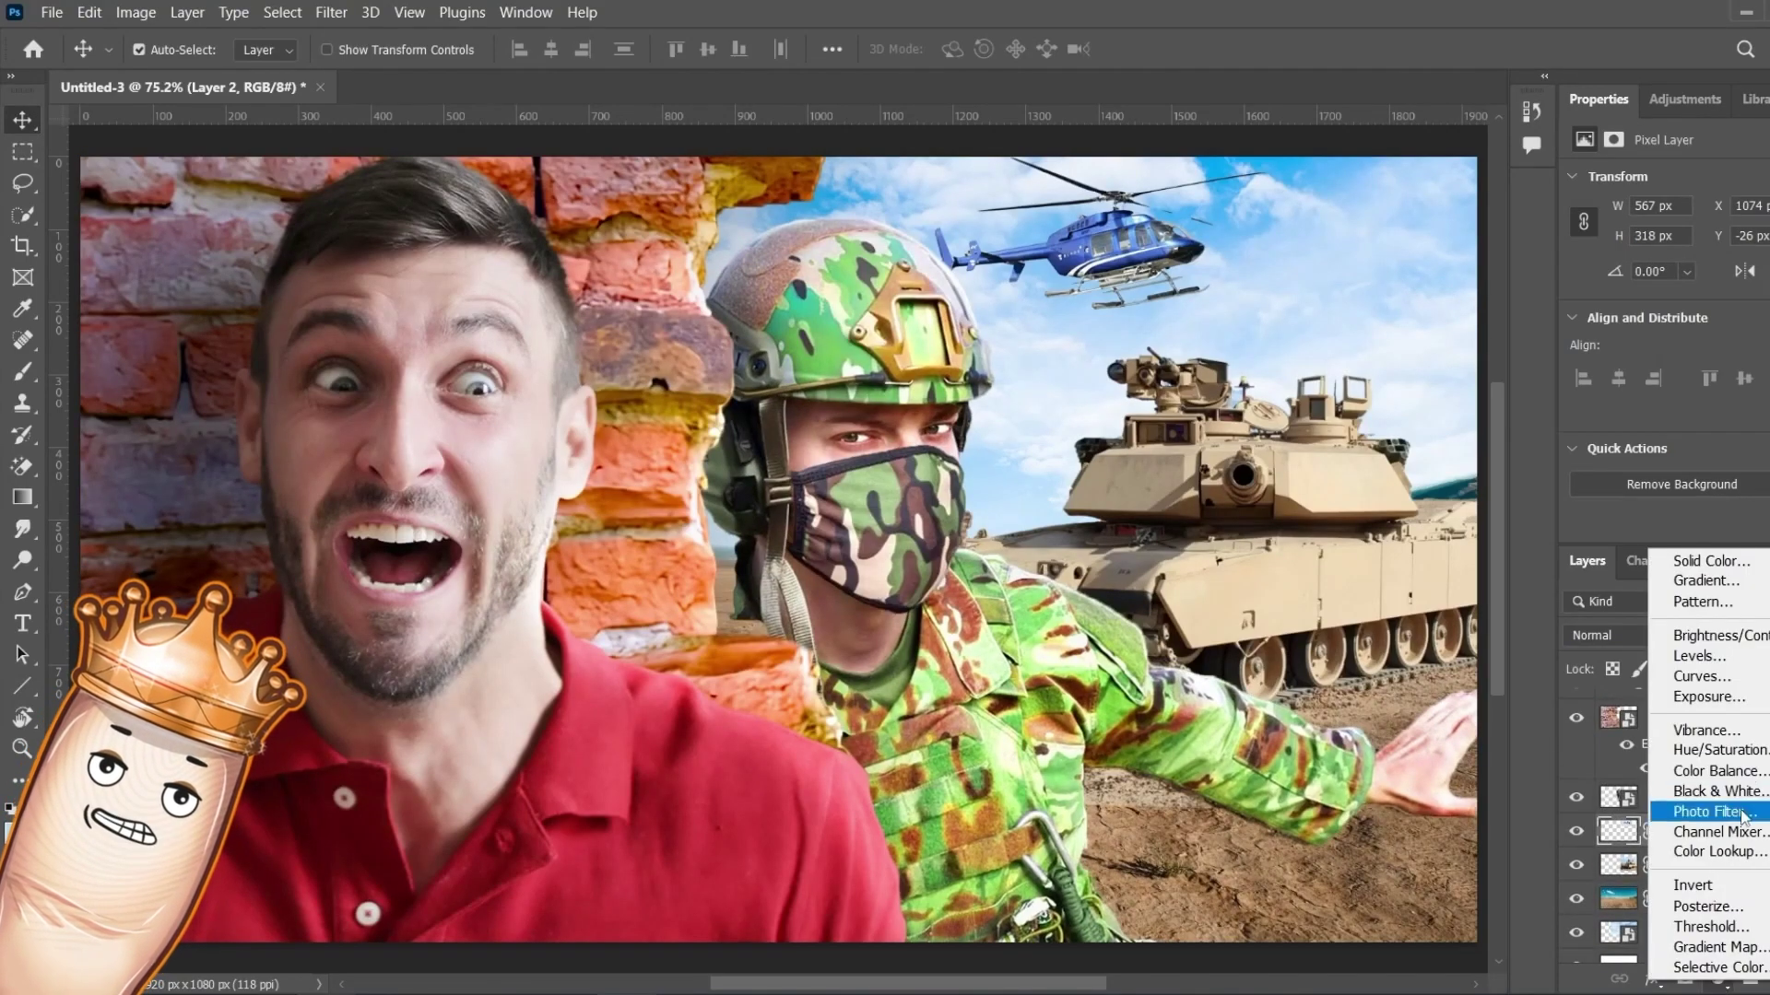
left_click(1719, 947)
key("ctrl+alt+g")
left_click(1659, 188)
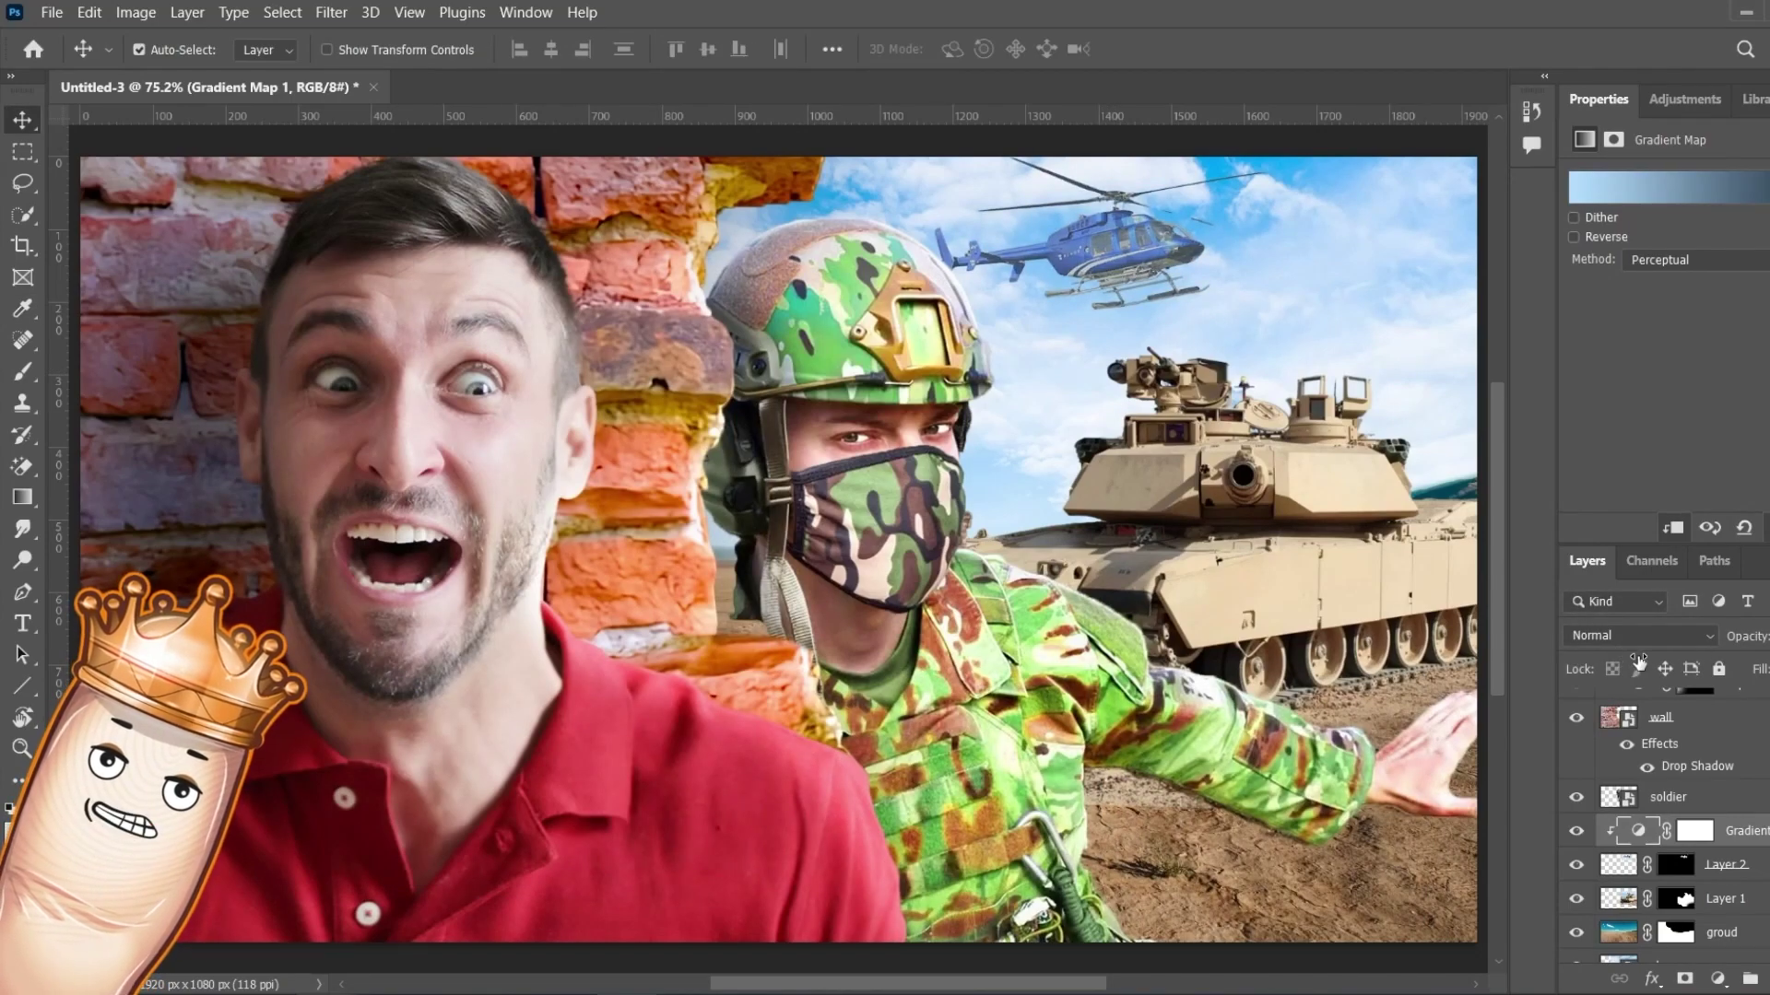
key("alt+bracketleft")
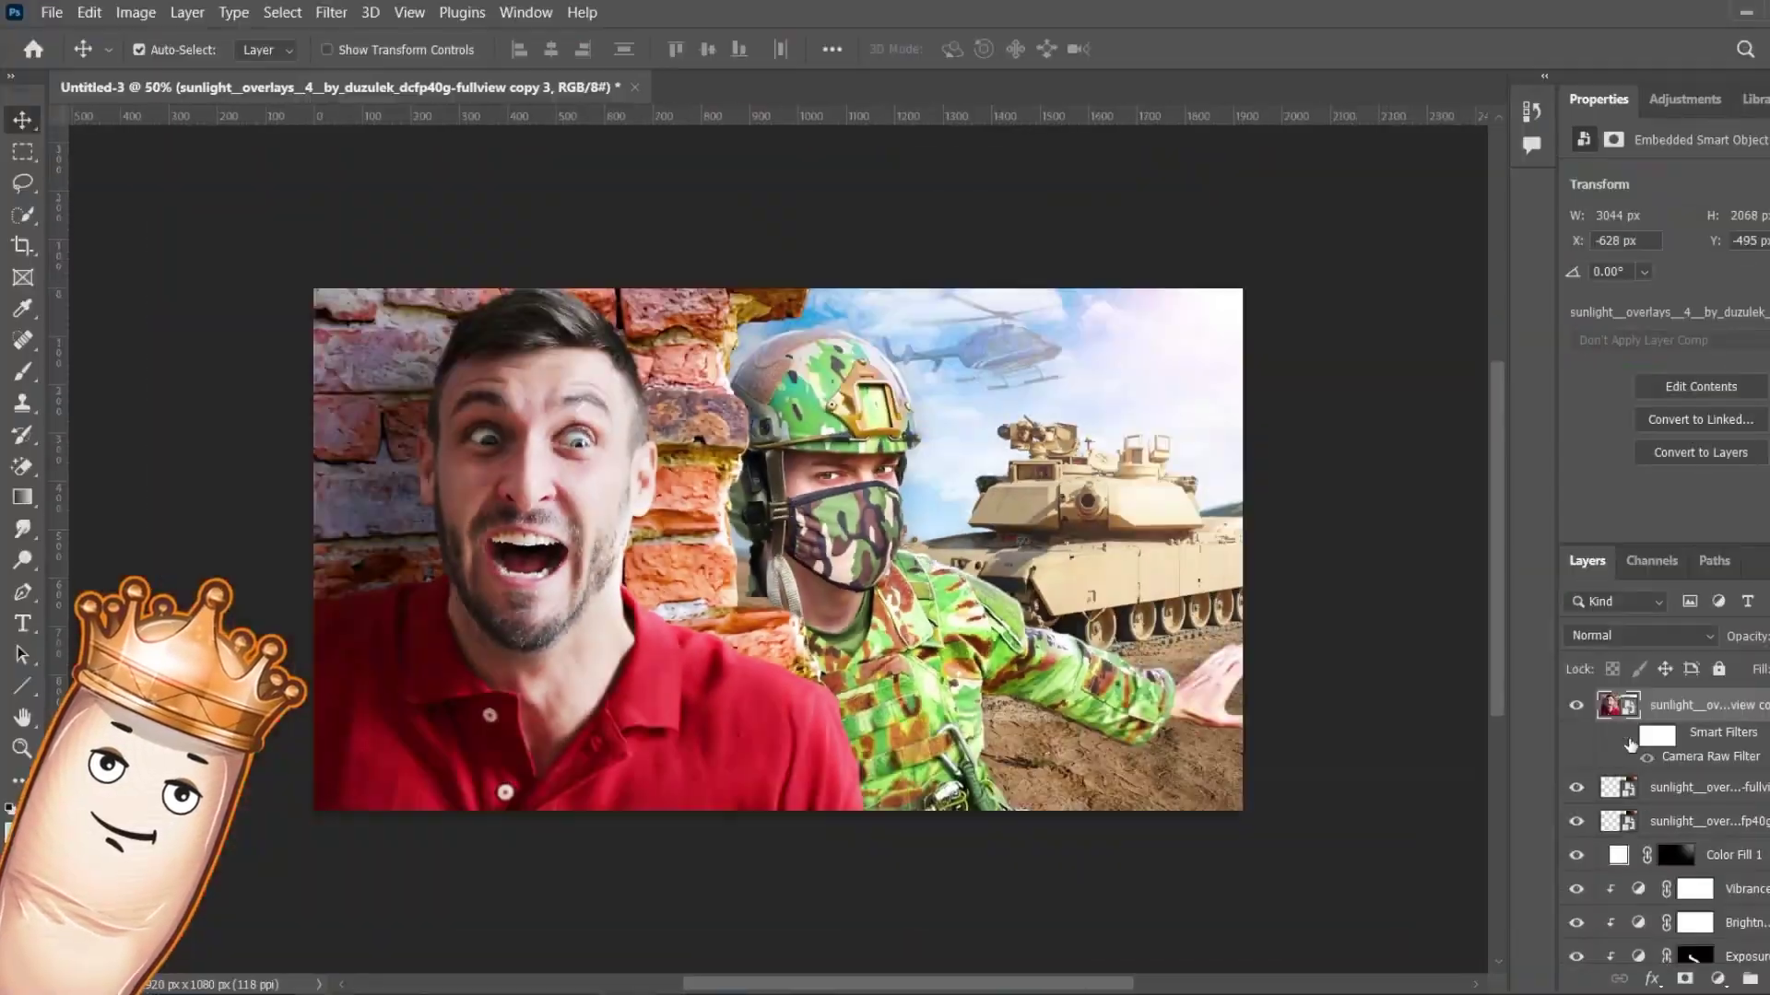
Darken the red shirt with a Hue/Saturation adjustment, then search Google Images for a torn-cloth image.
left_click(1717, 978)
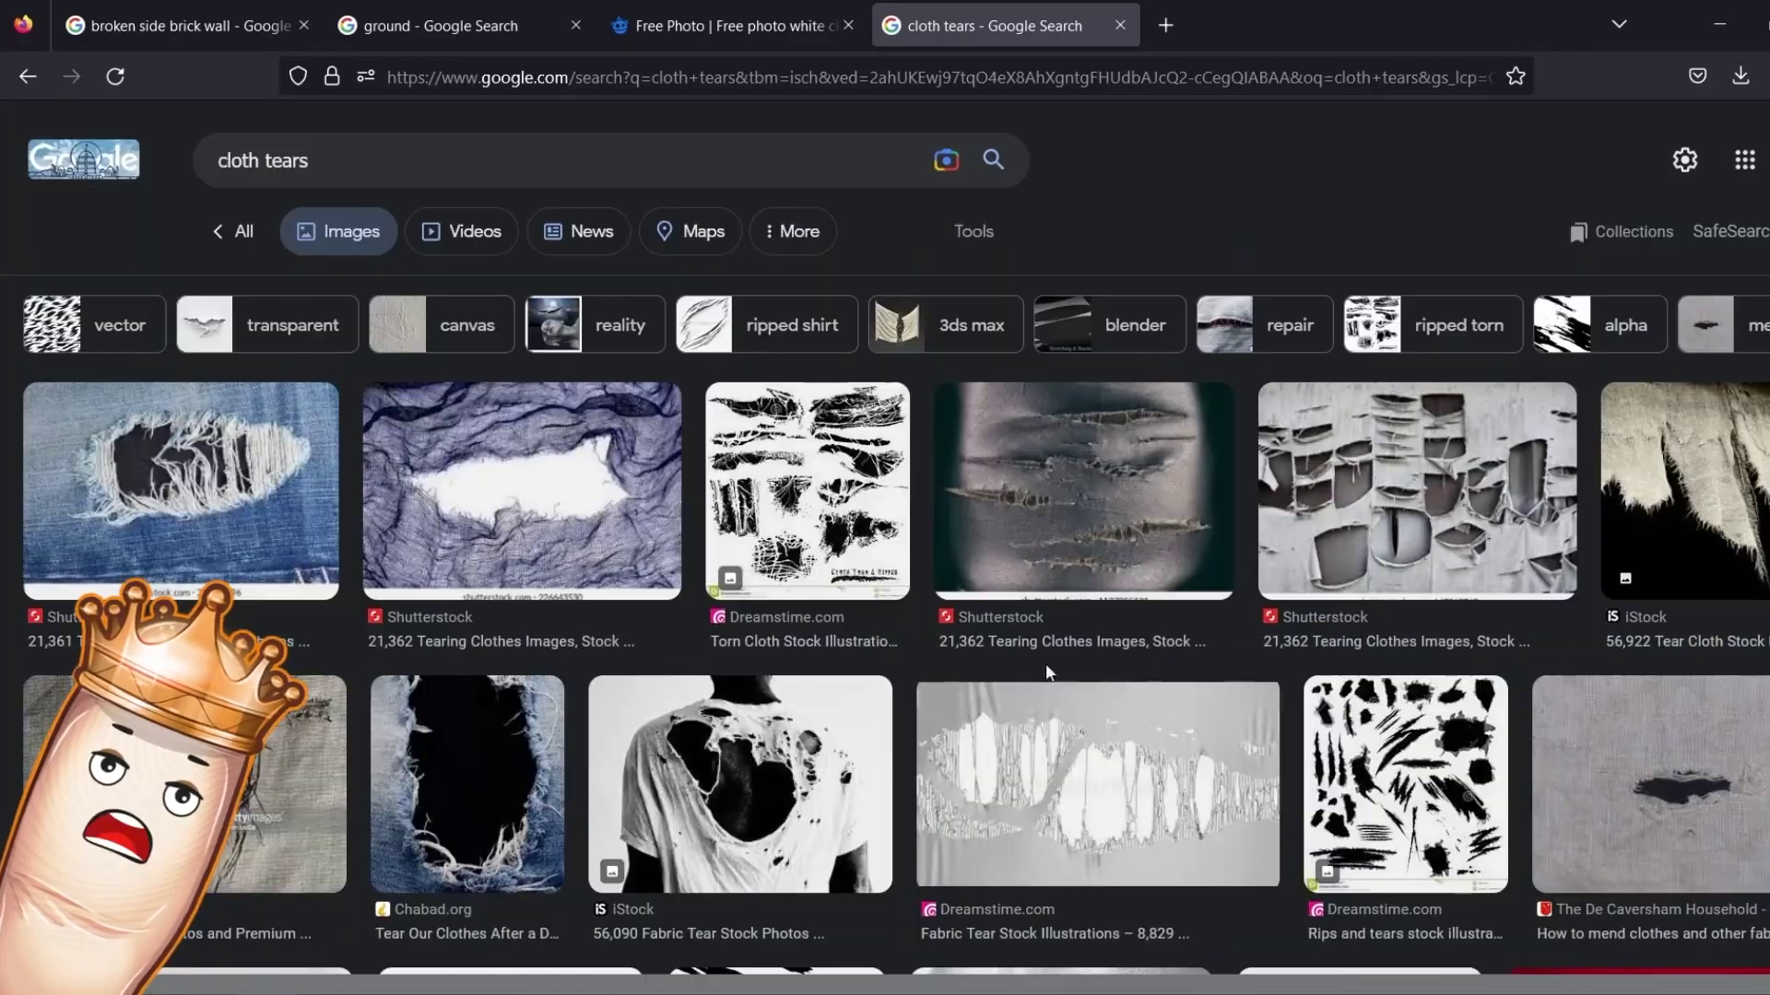
left_click(501, 146)
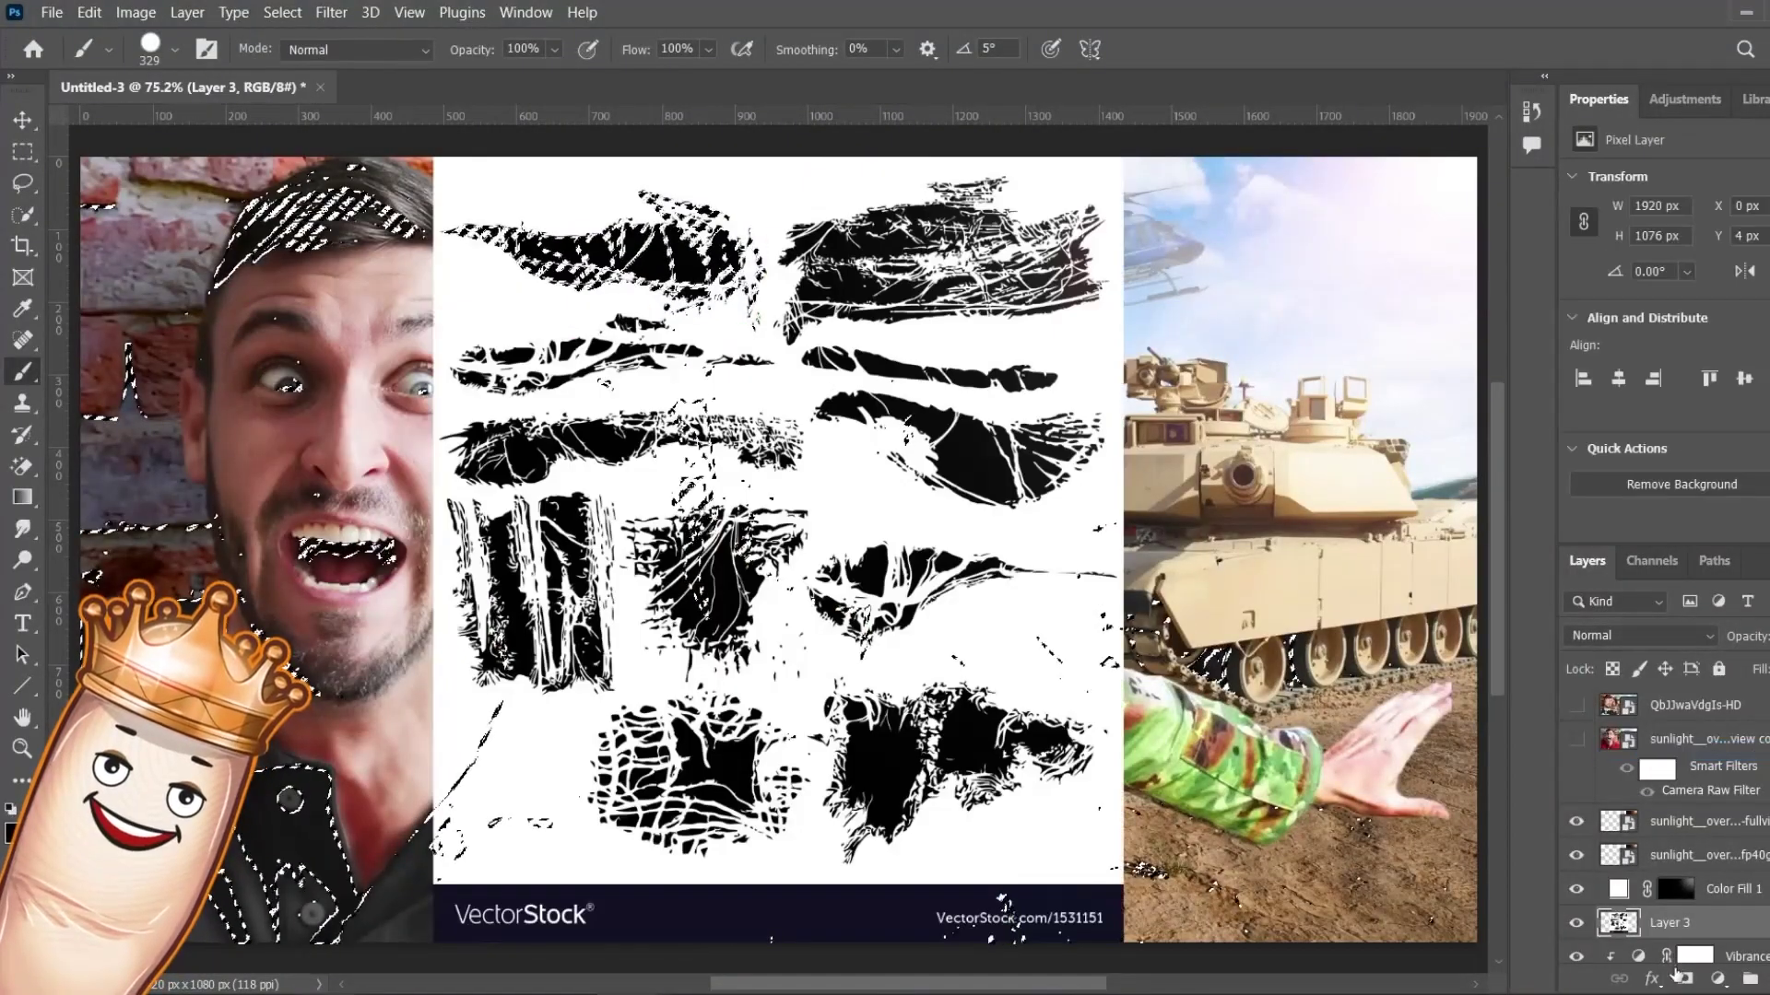
Mask Layer 3 to the selection and add an inverted-mask Exposure layer painted over the tear.
left_click(1681, 977)
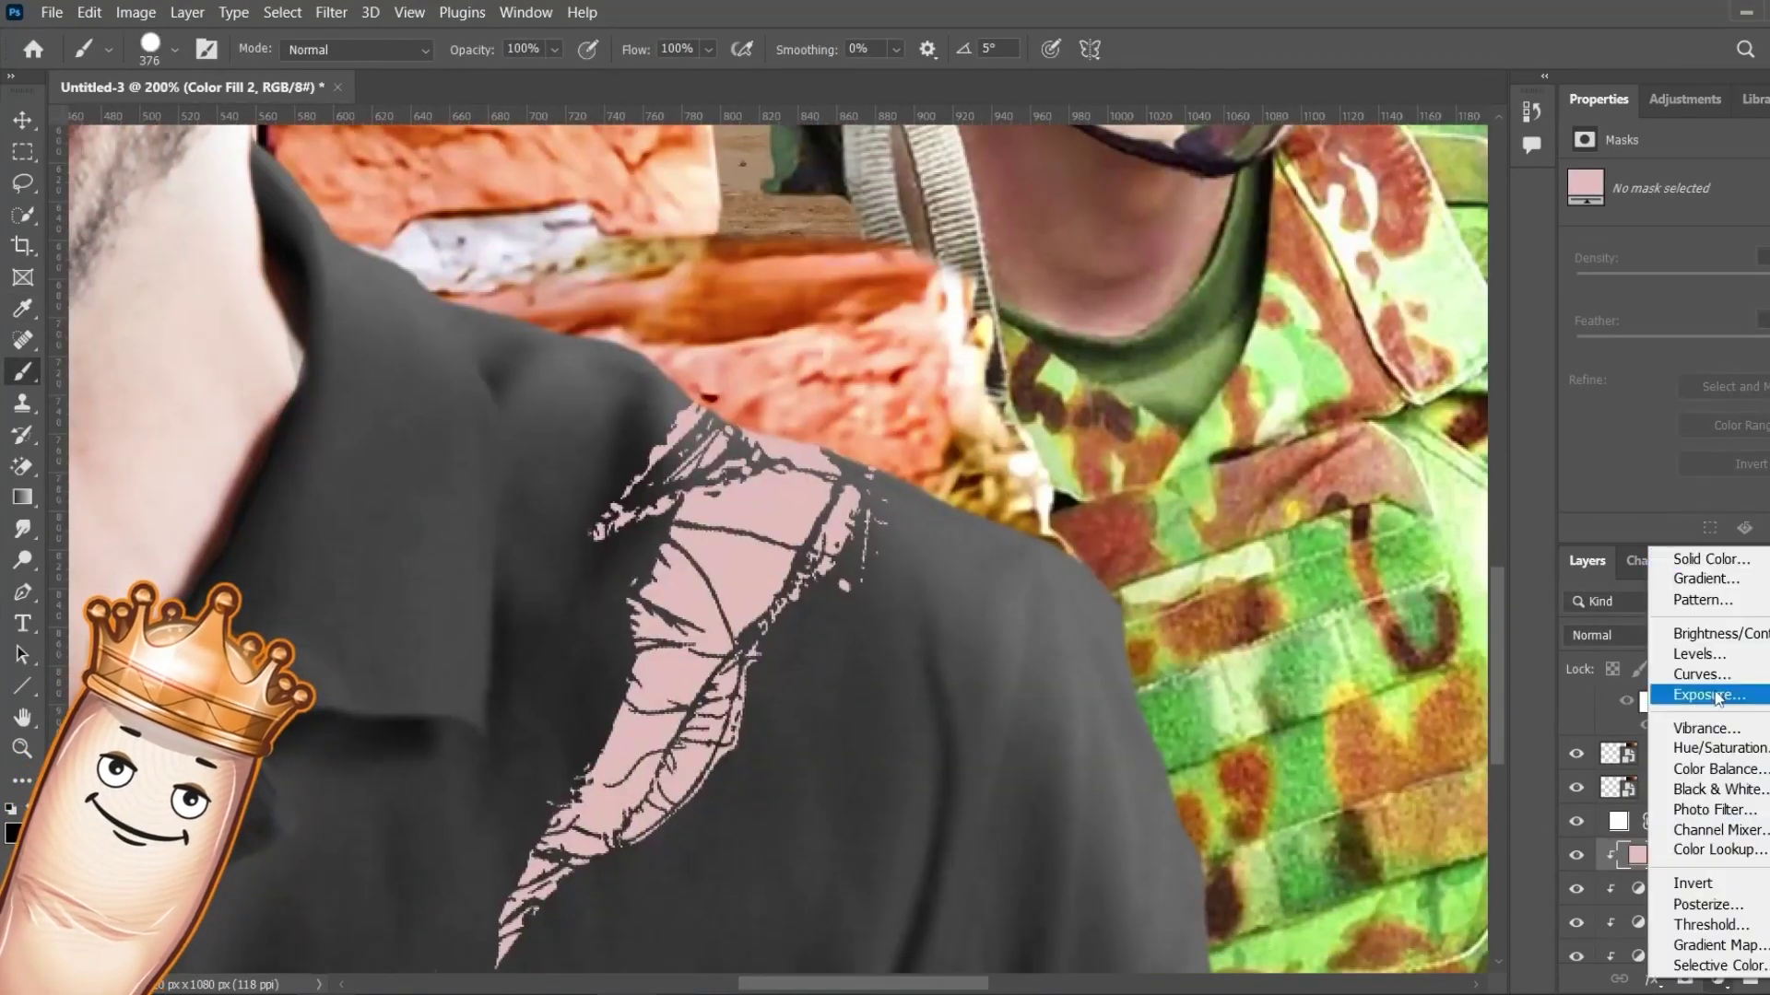
left_click(1599, 691)
left_click(1695, 856)
key("ctrl+i")
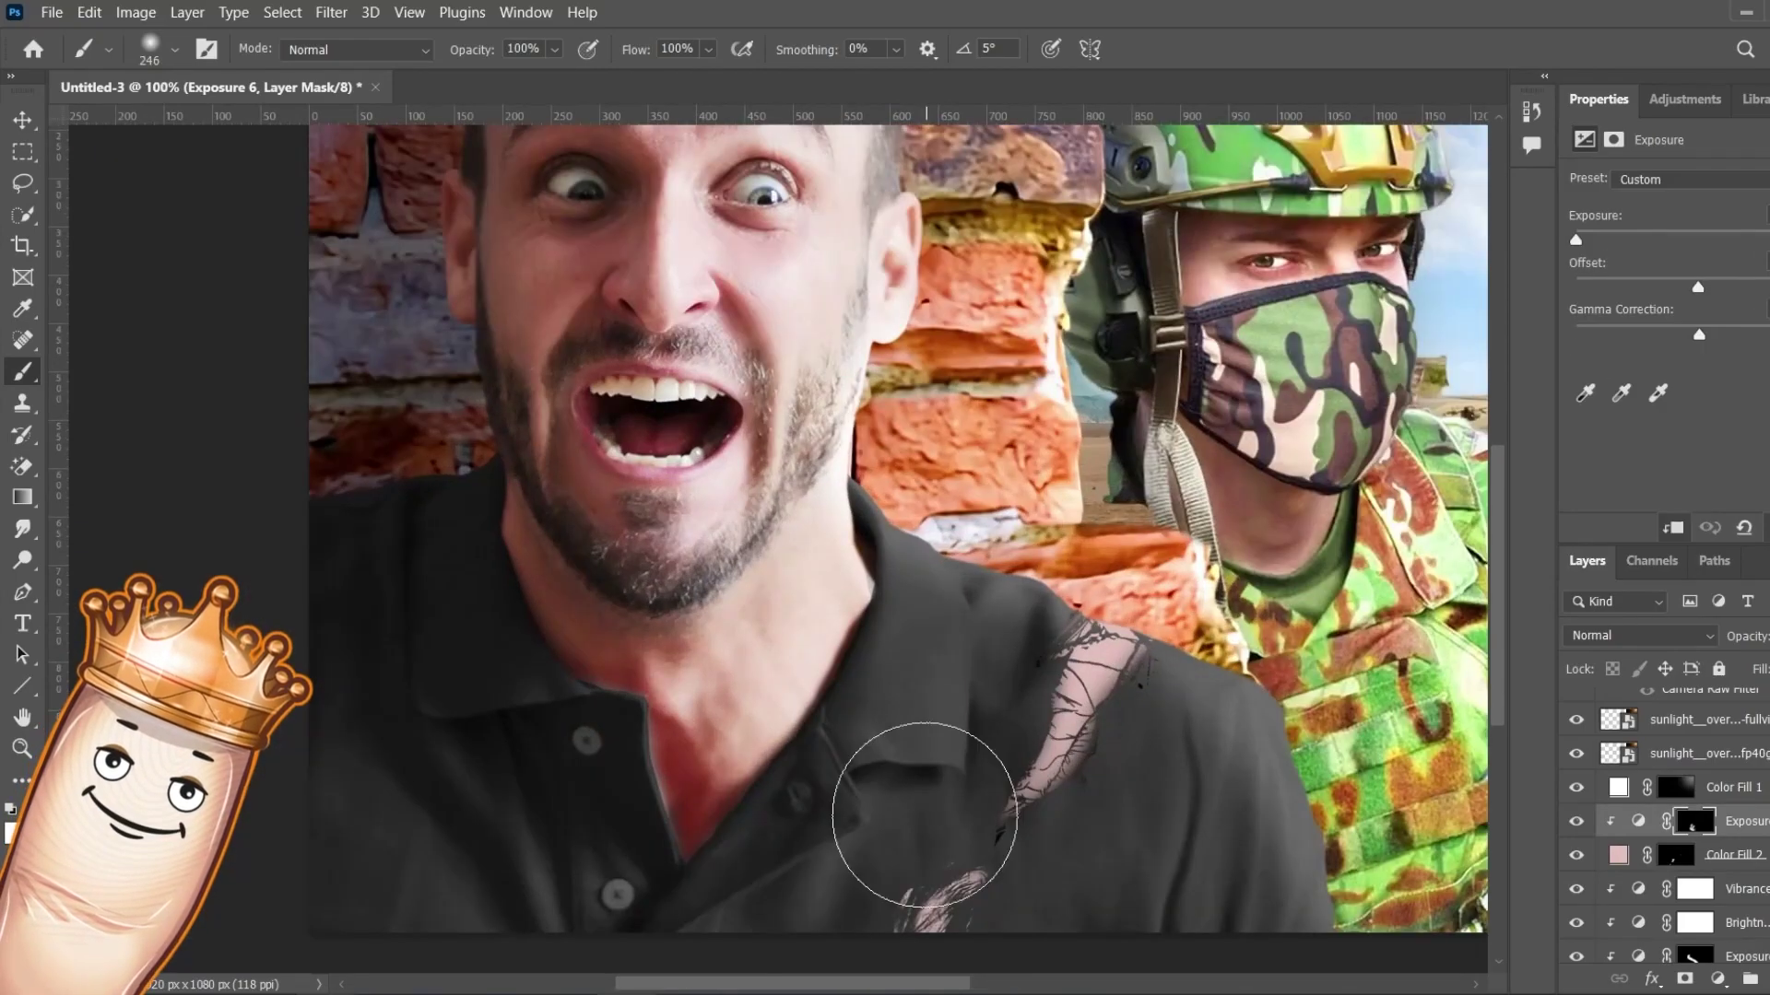
left_click(751, 590)
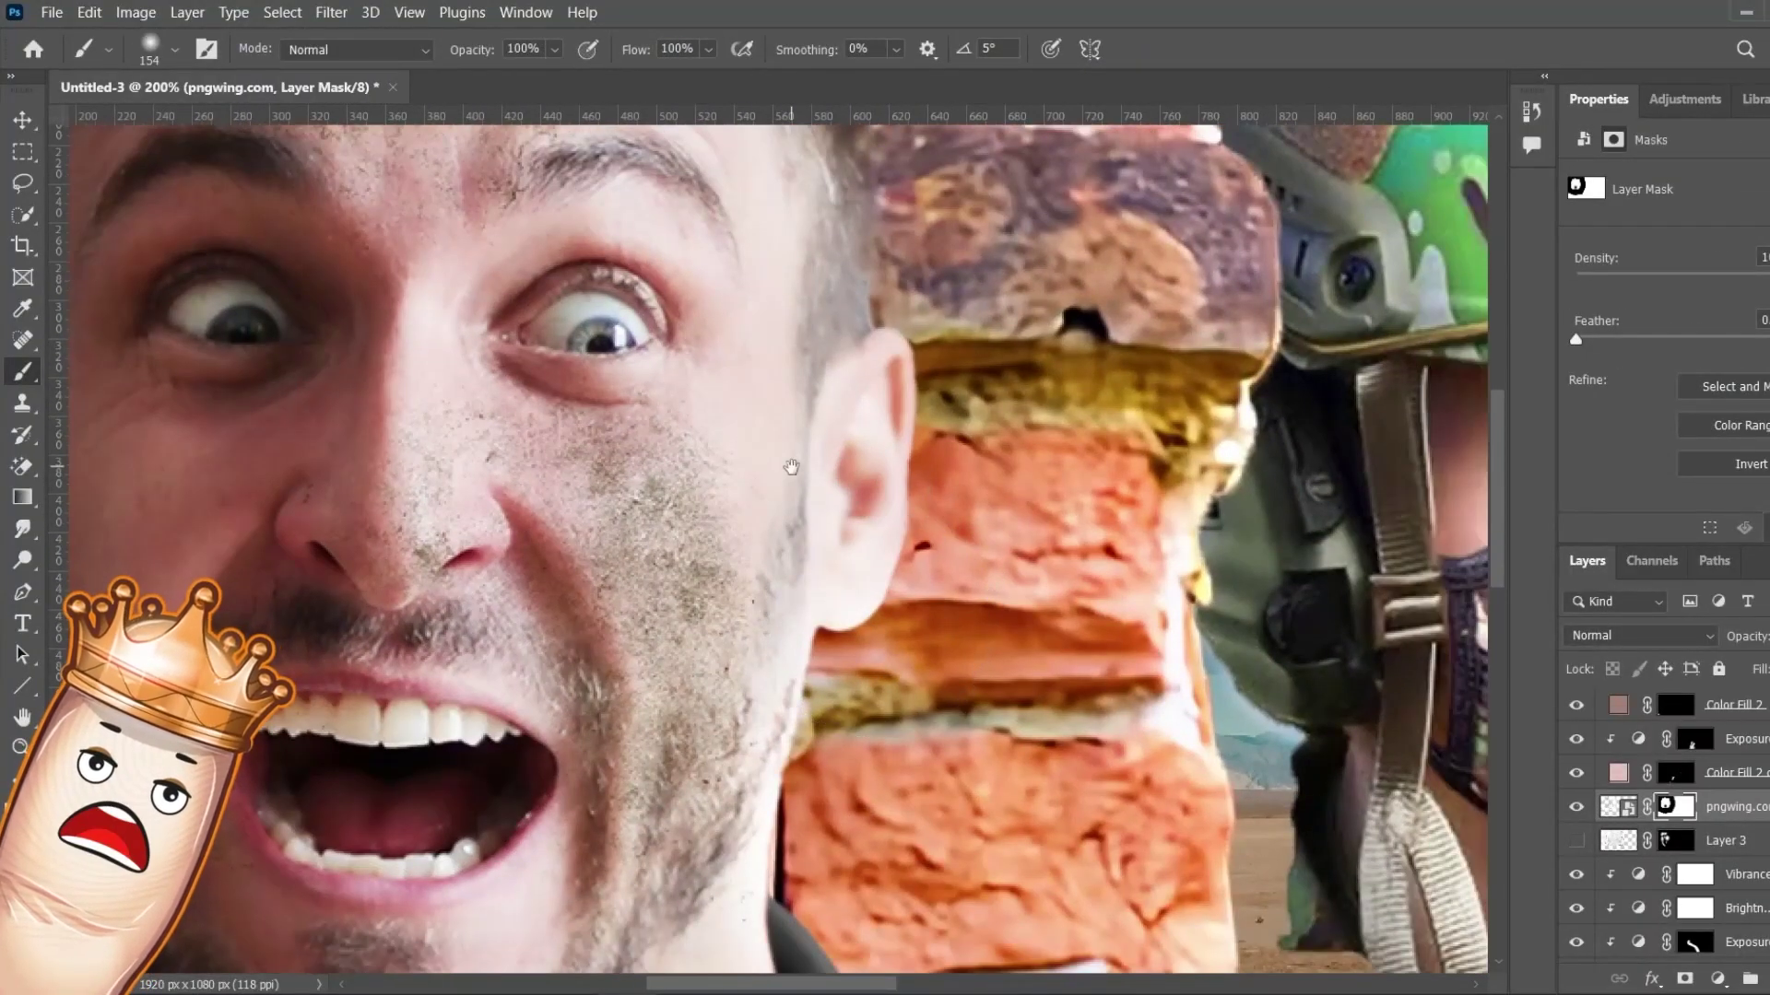
Pan the view across the man's face where the dirt texture goes.
left_click_drag(791, 467, 850, 495)
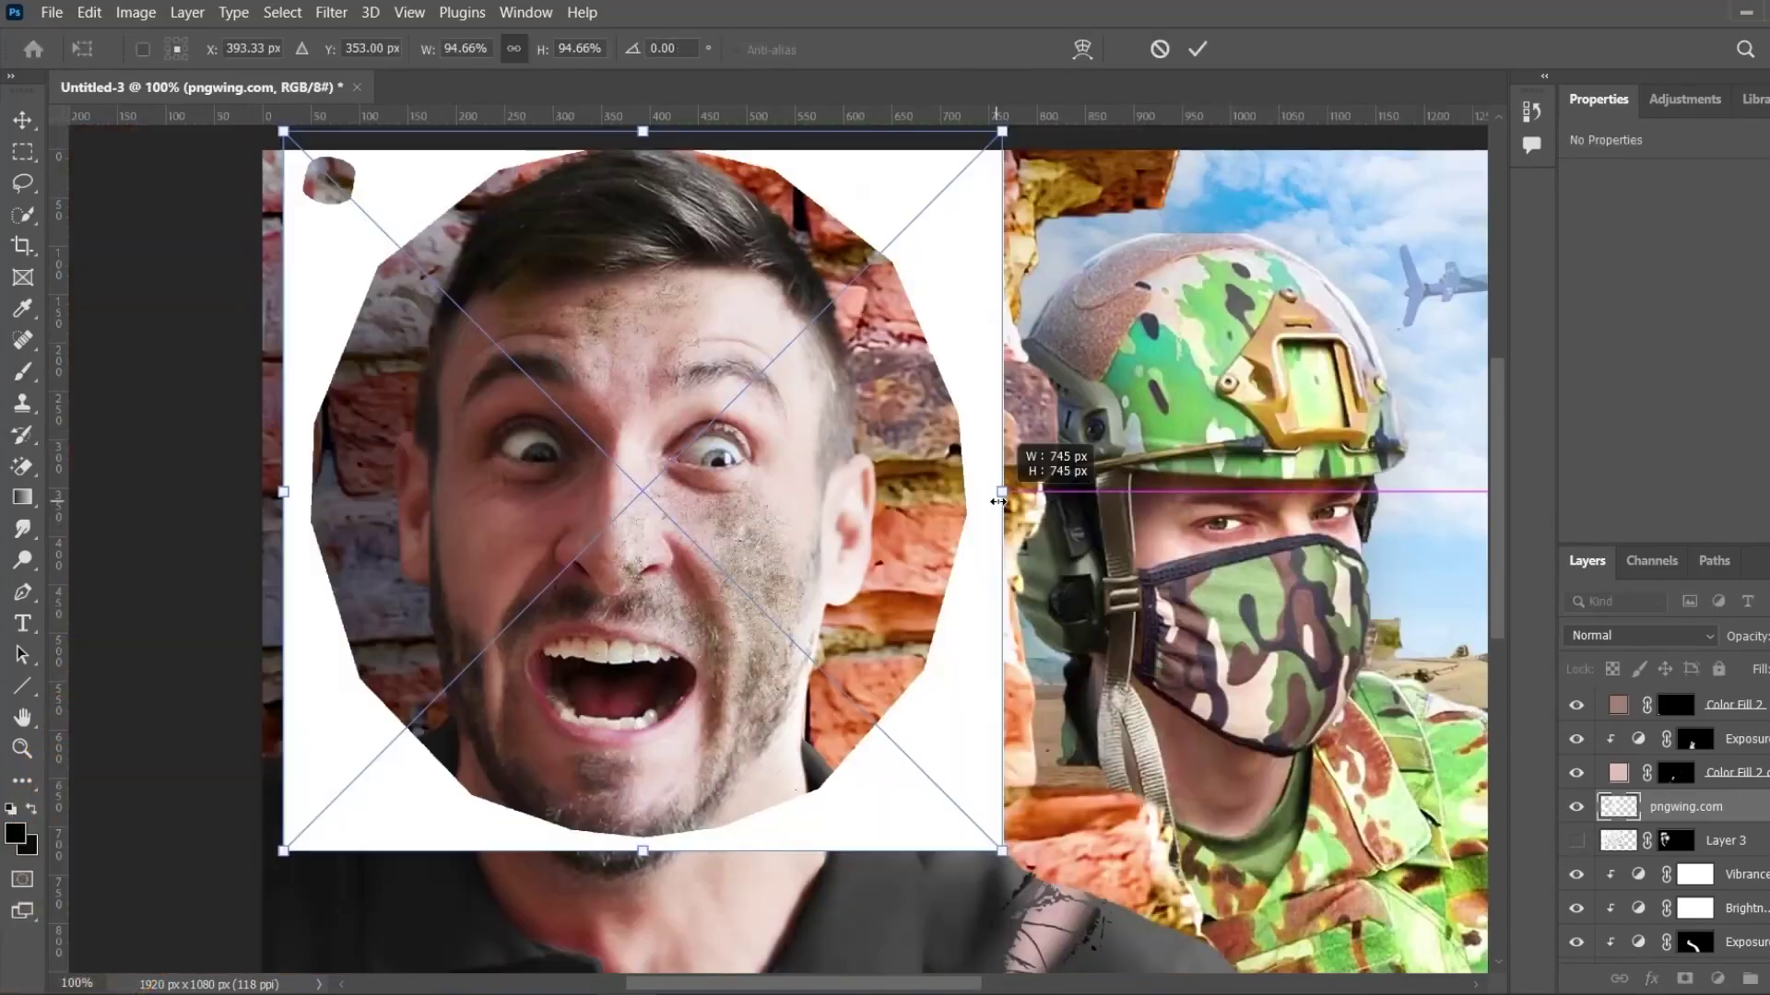